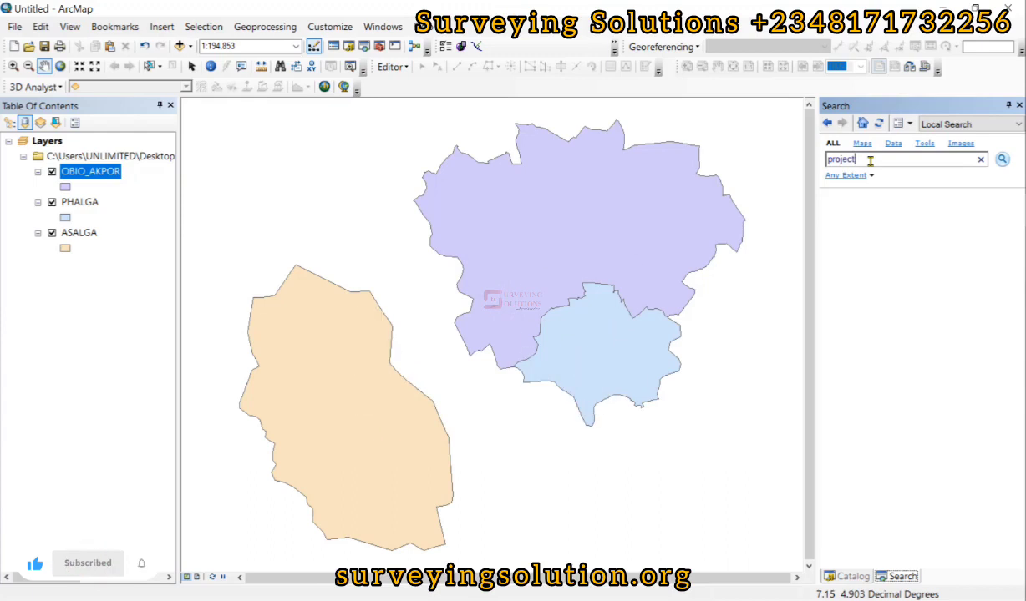
- Search the local tools for "project"
click(1002, 160)
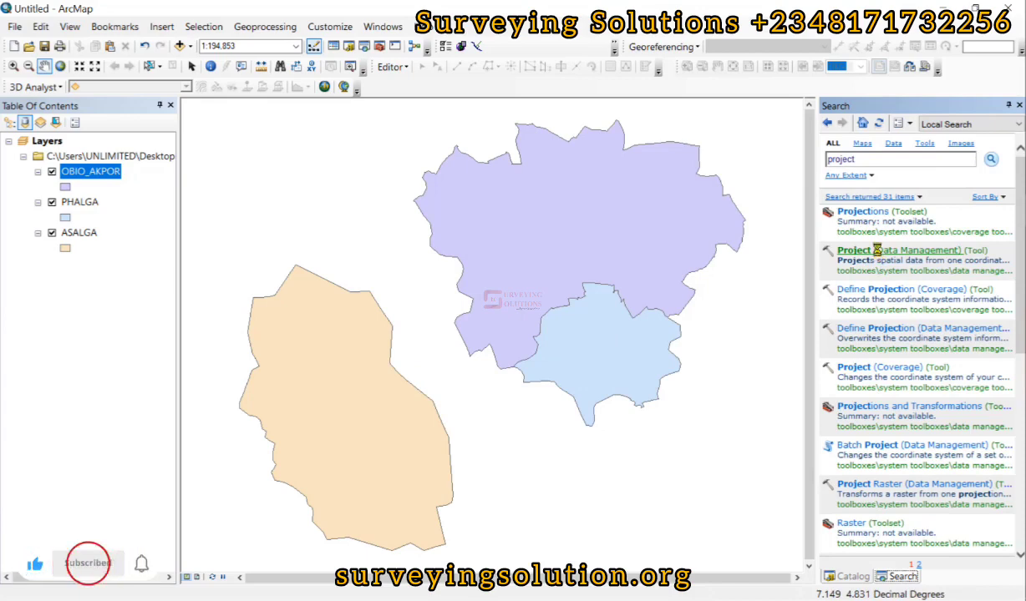
click(877, 253)
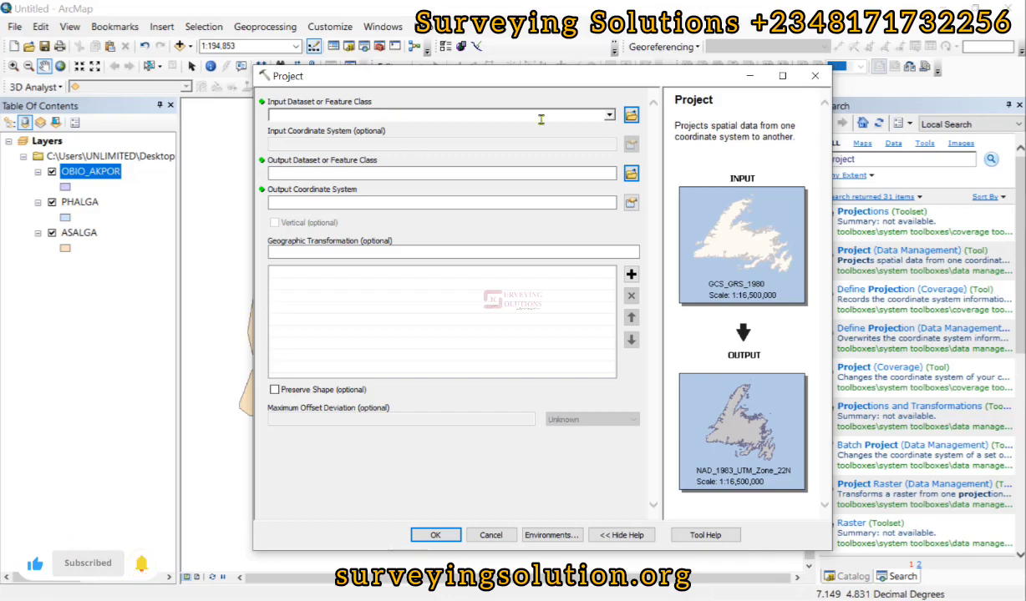
click(609, 116)
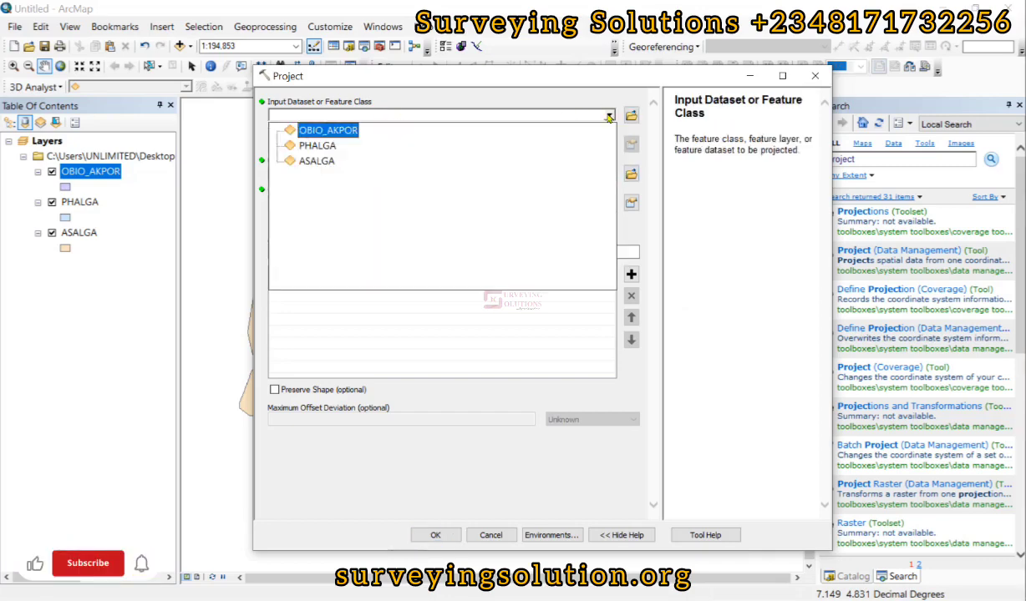
click(344, 132)
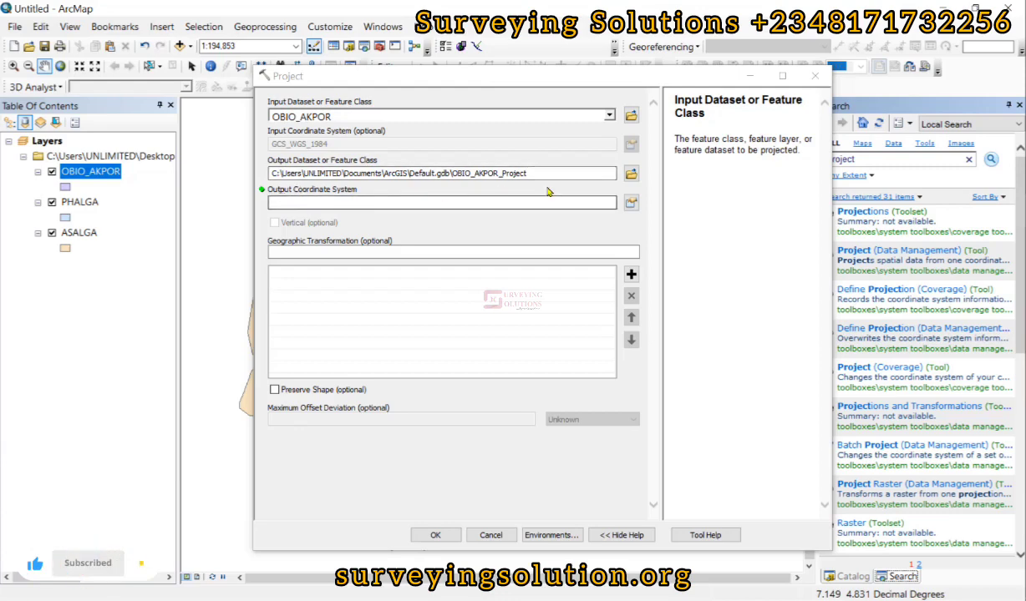
click(632, 205)
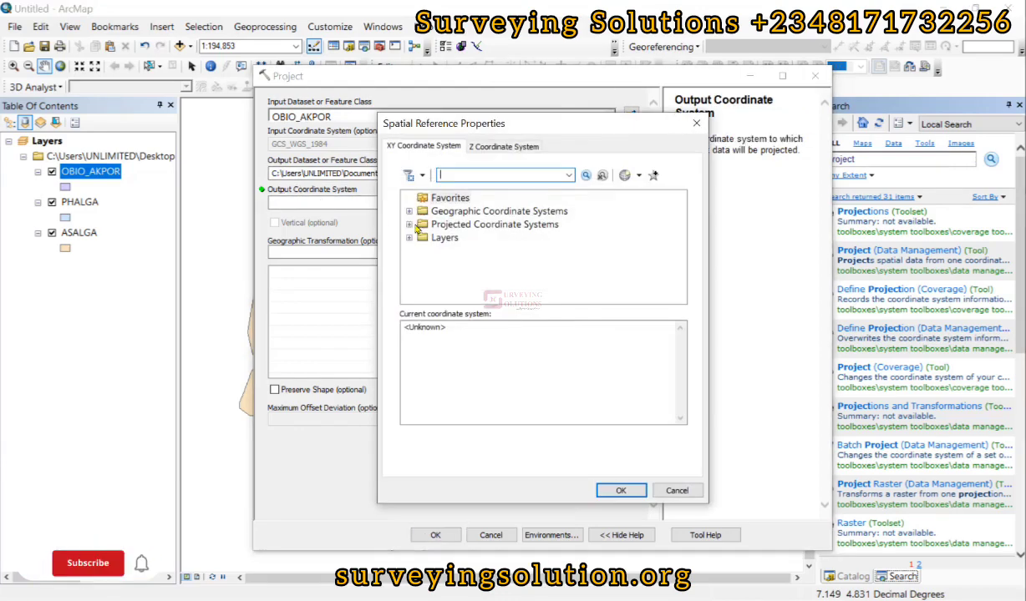
click(409, 224)
scroll(422, 243, down, 2)
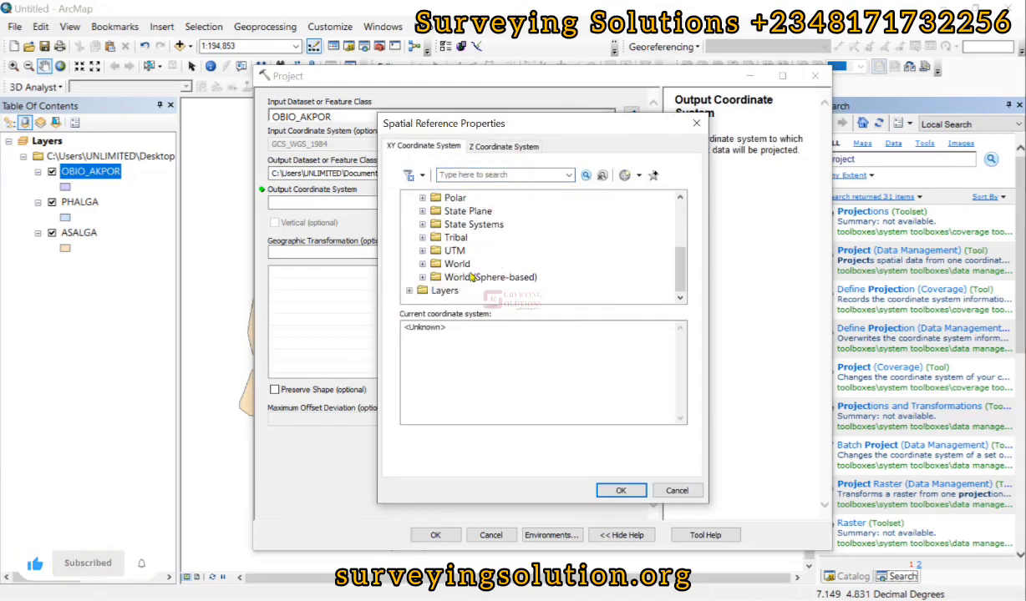
click(422, 251)
scroll(427, 261, down, 3)
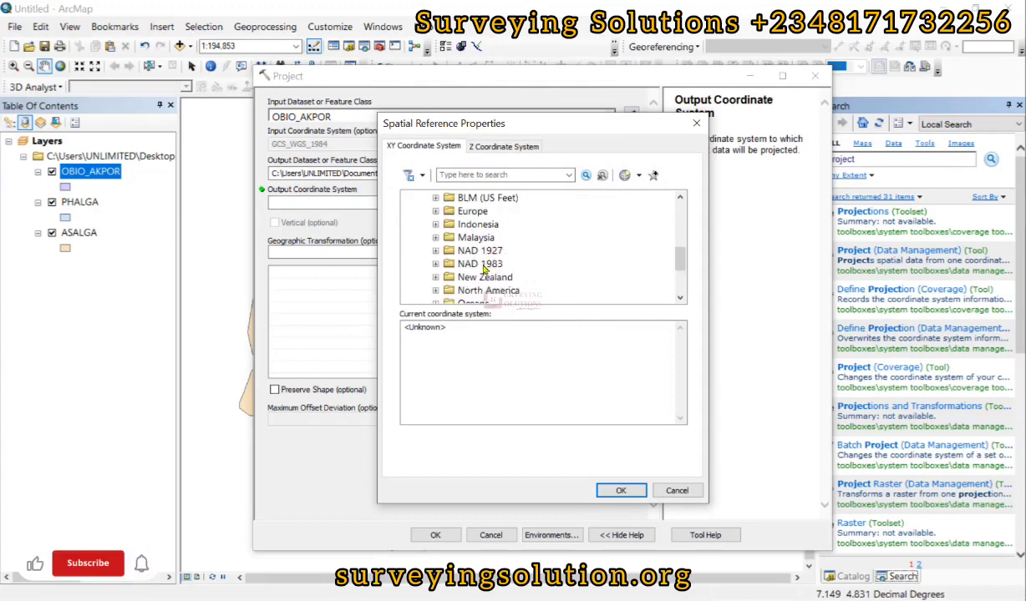
click(436, 251)
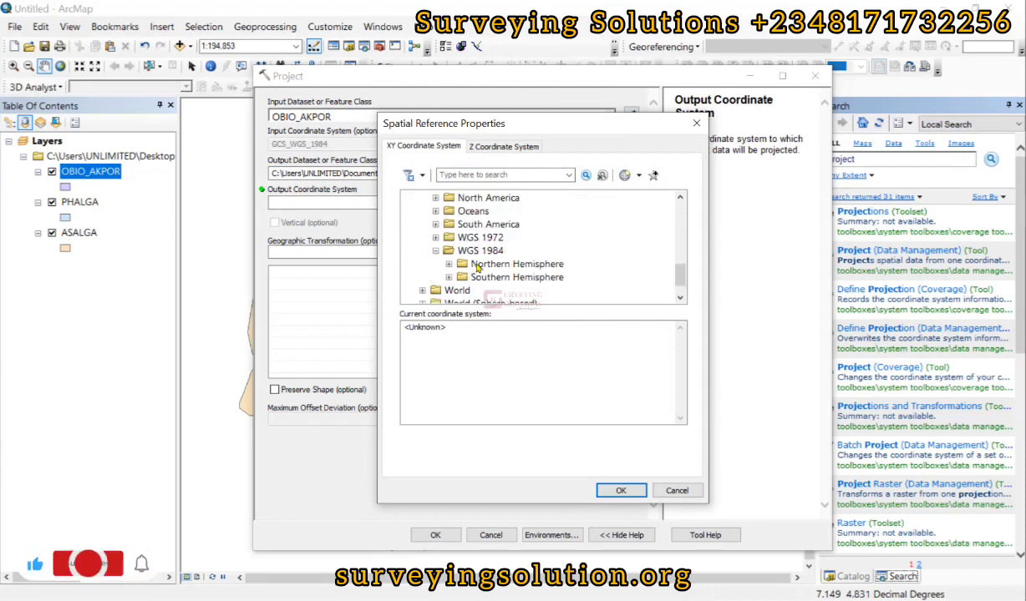
click(448, 264)
scroll(527, 263, down, 15)
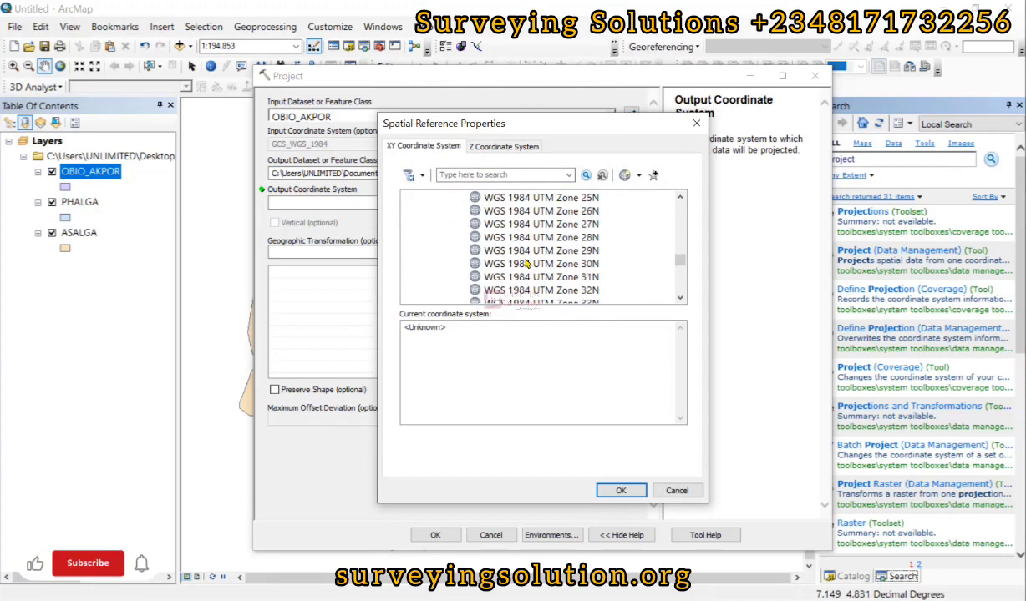
double_click(511, 211)
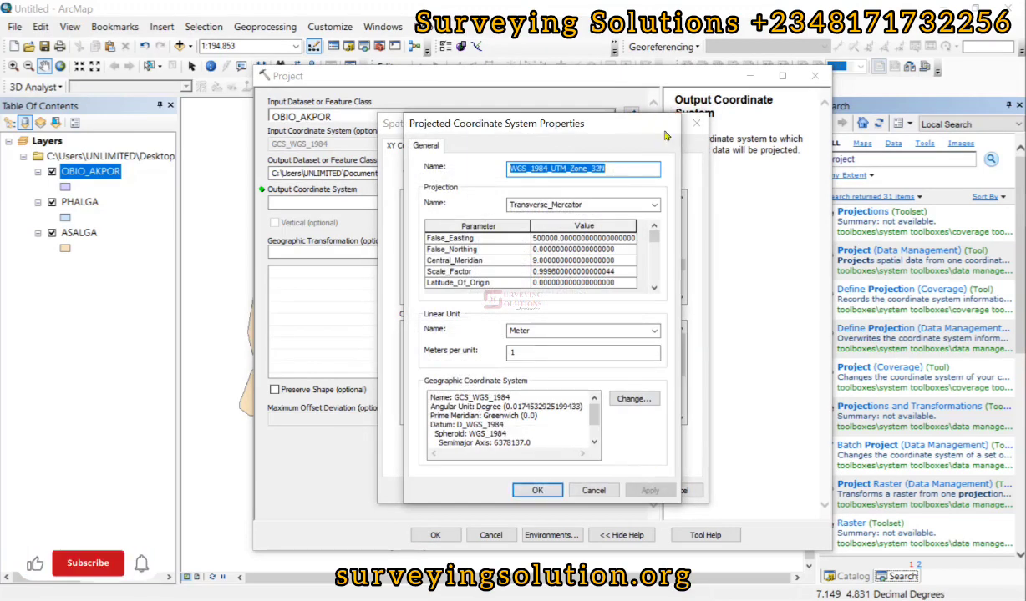
click(668, 123)
click(618, 491)
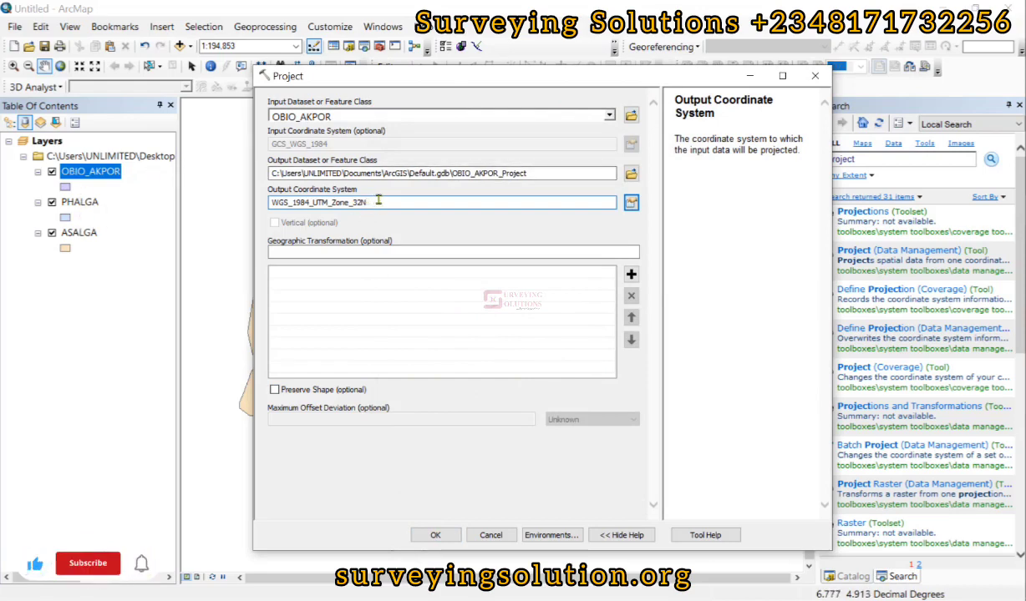
click(814, 75)
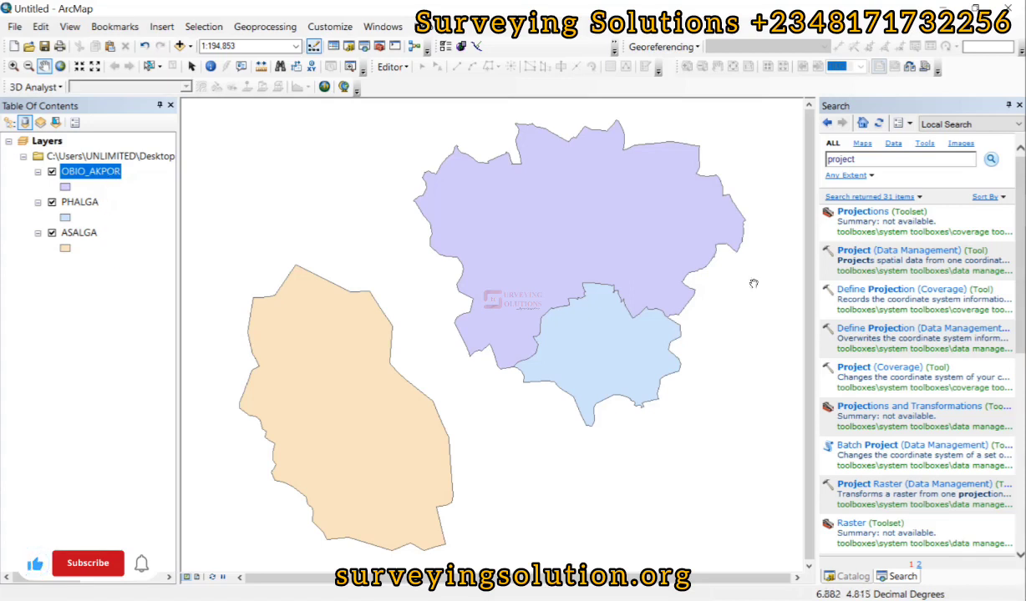
- Start the Batch Project tool with ASALGA.shp, OBIO_AKPOR.shp and PHALGA.shp from the SHPs folder as input feature classes
click(882, 448)
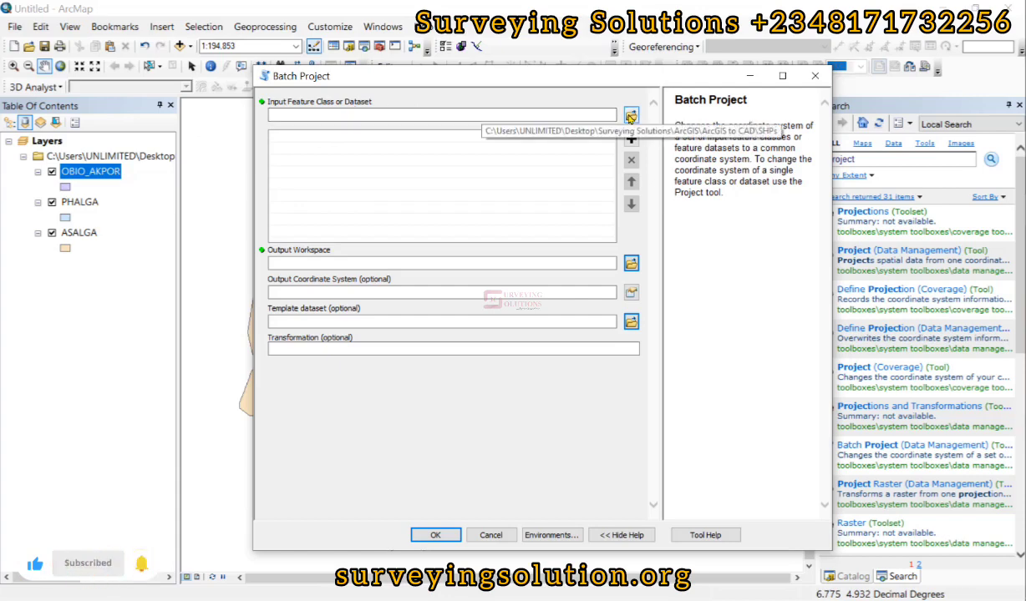
click(631, 116)
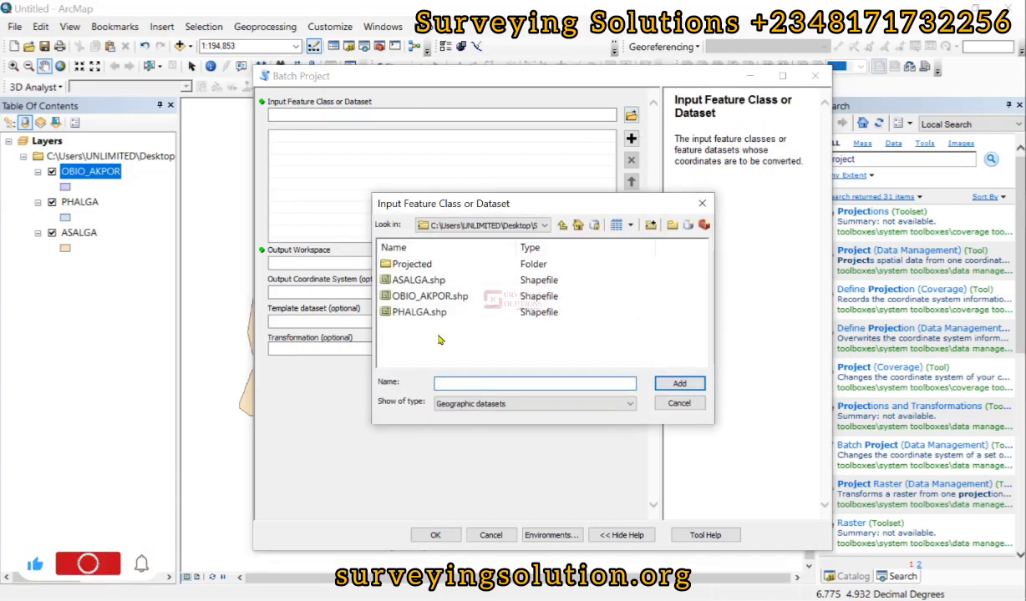
click(427, 283)
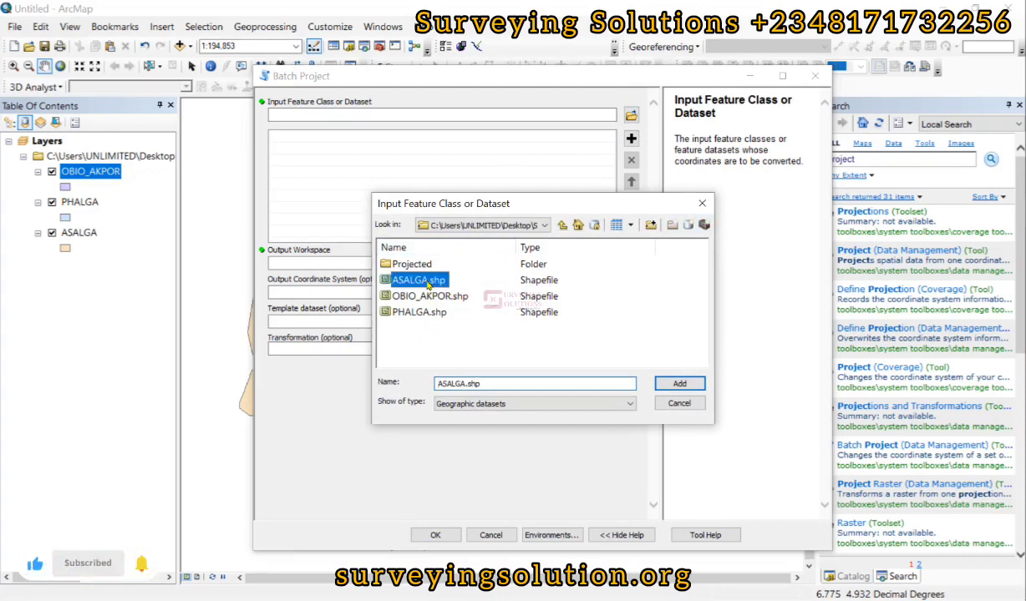
ctrl+click(428, 297)
ctrl+click(419, 313)
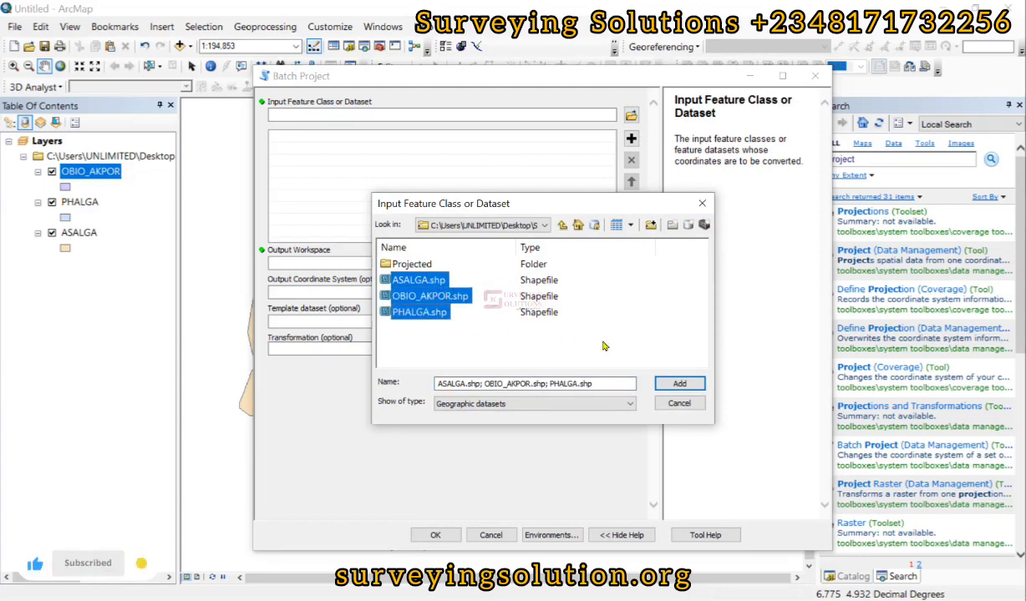
click(682, 385)
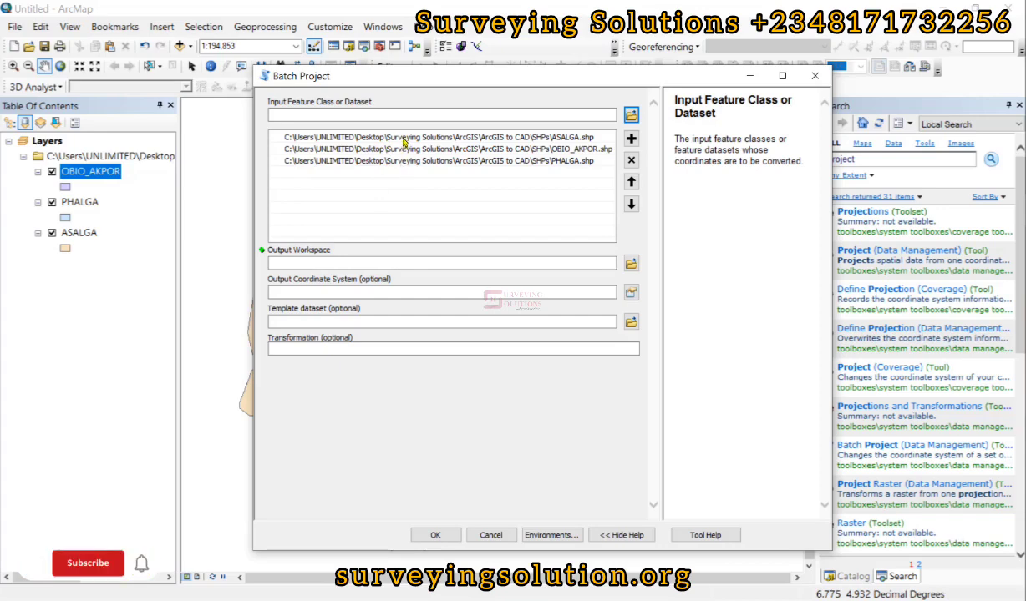
- Set the Batch Project output workspace to the Projected folder inside SHPs
click(632, 264)
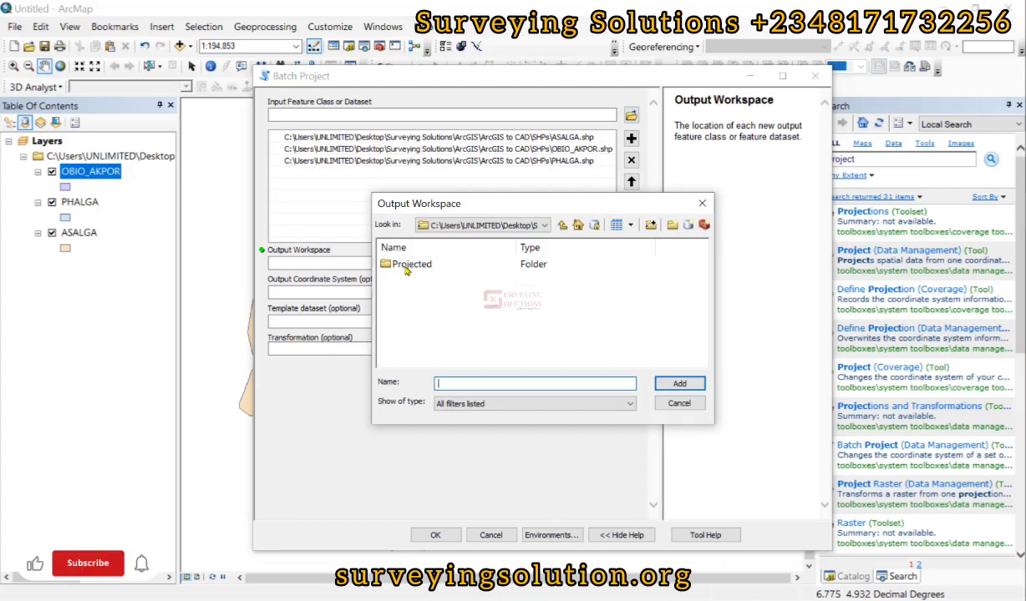
click(410, 264)
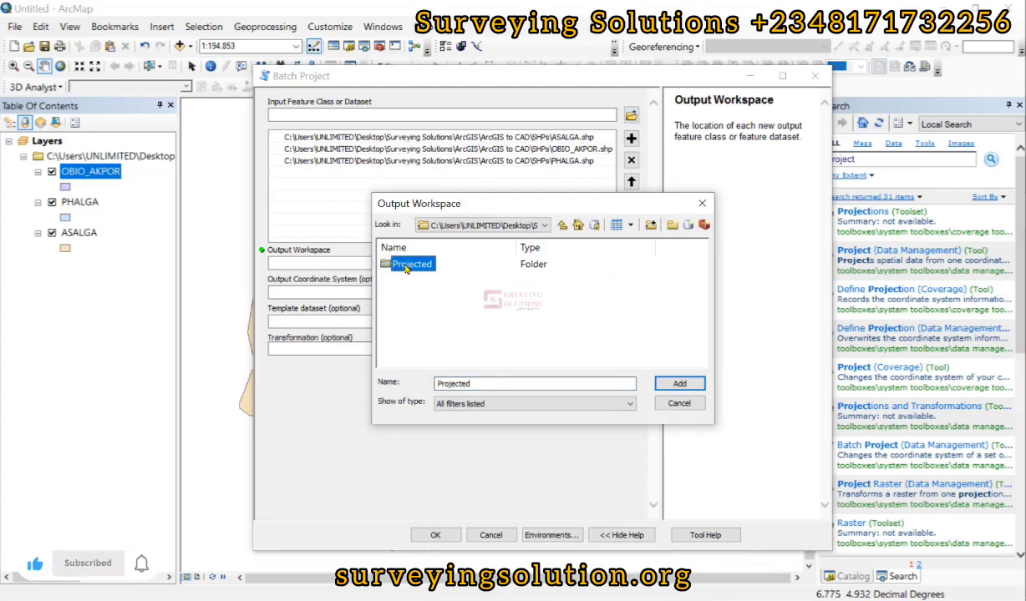
click(679, 383)
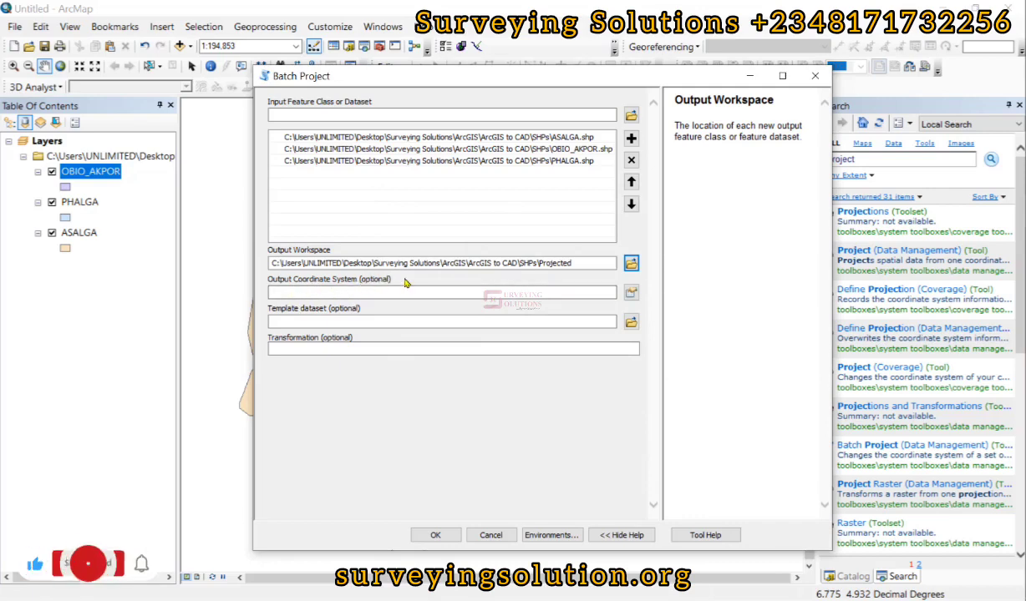
- Set the output coordinate system to WGS 1984 UTM Zone 32N and run the batch projection
click(631, 293)
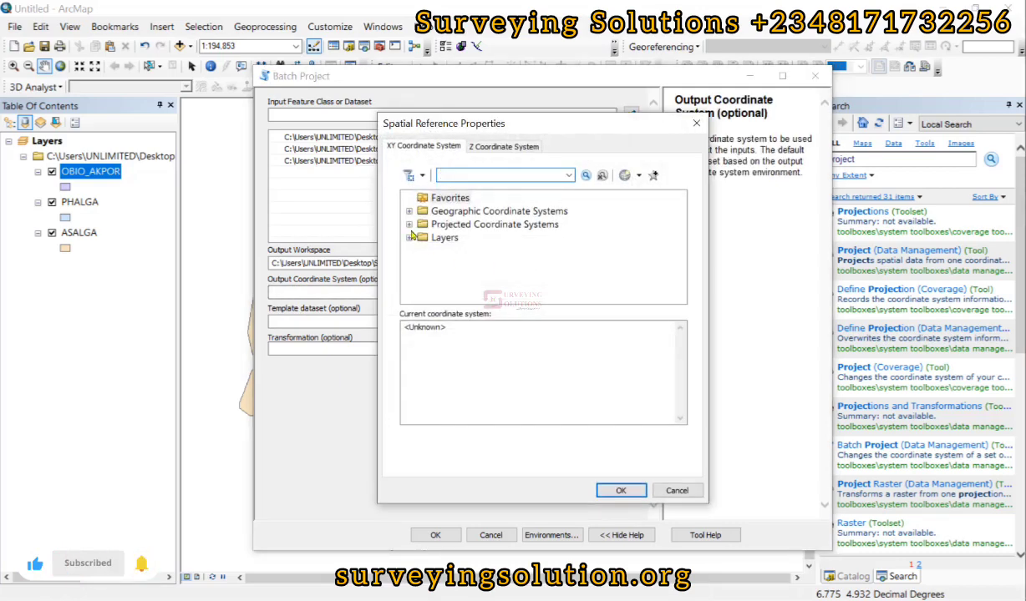
click(408, 224)
scroll(443, 265, down, 2)
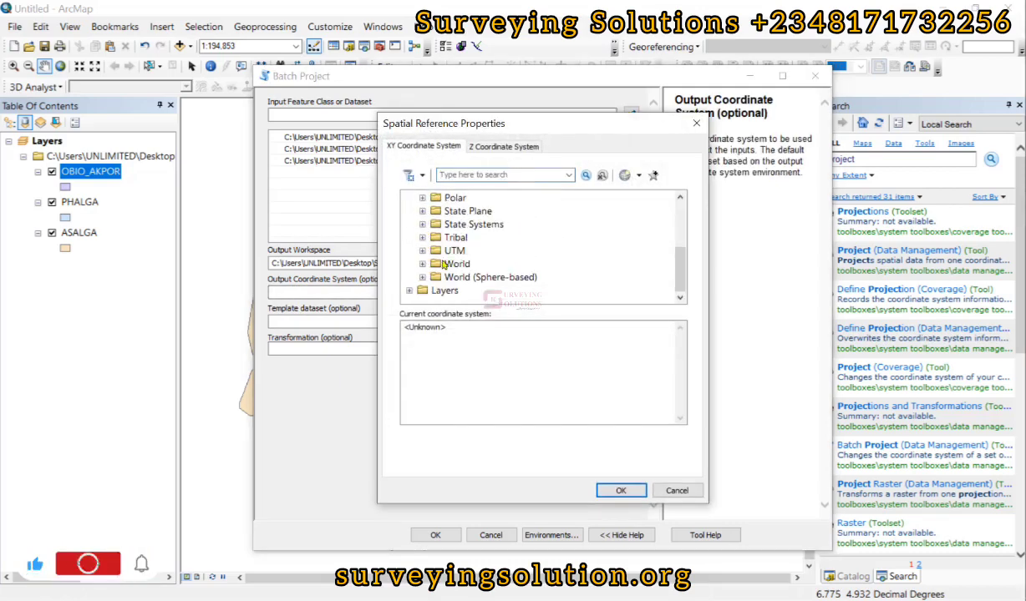
click(423, 251)
scroll(430, 259, down, 3)
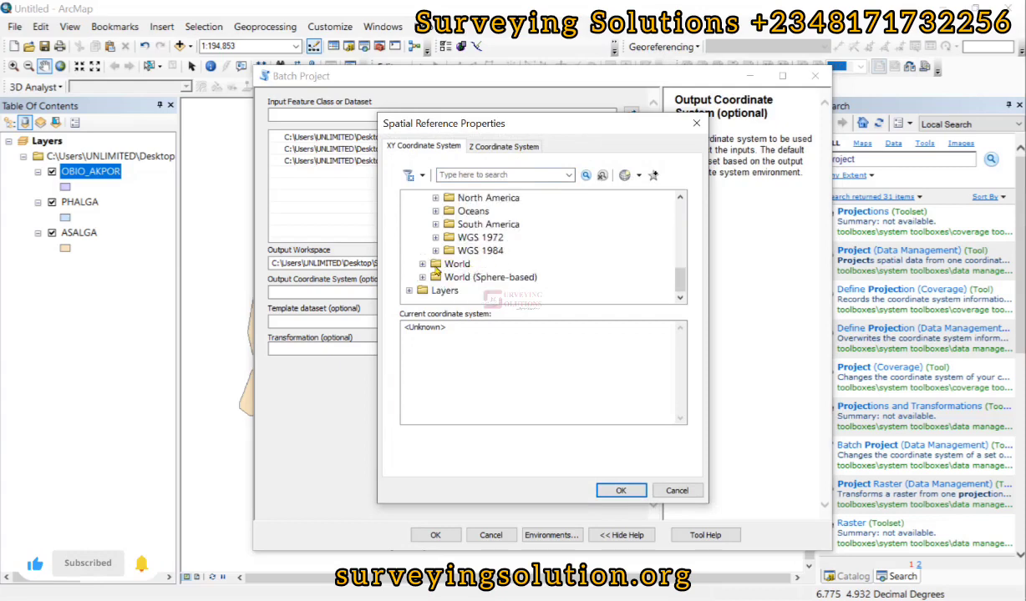
click(436, 251)
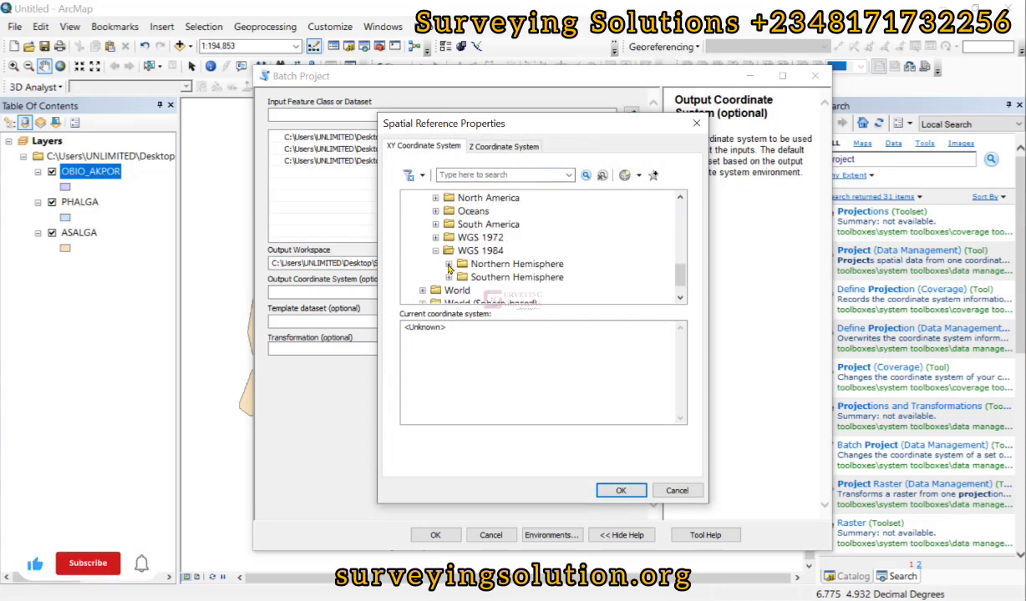
click(449, 260)
scroll(512, 265, down, 3)
scroll(512, 264, down, 9)
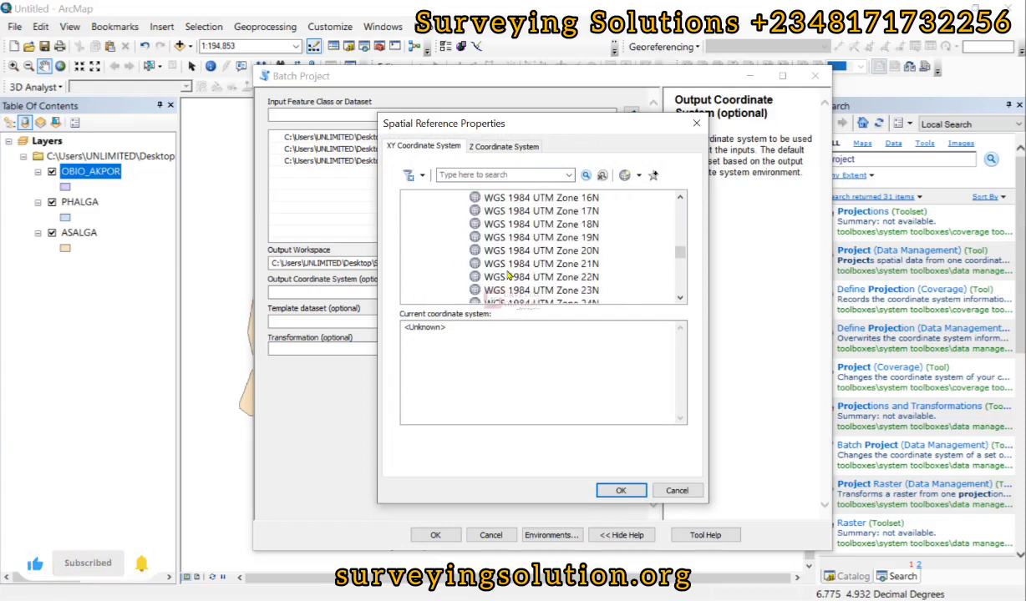
click(526, 253)
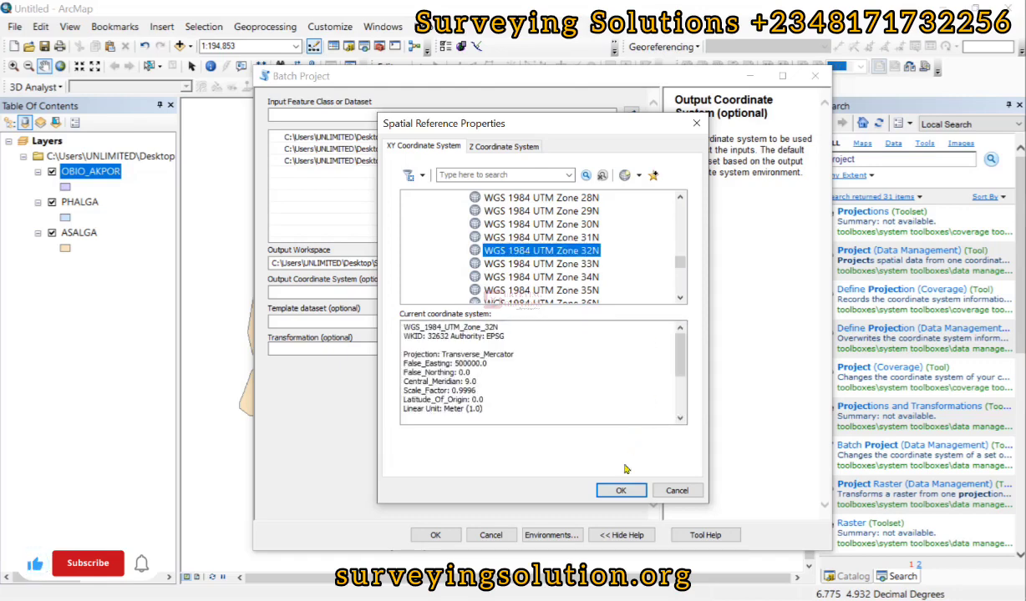
click(620, 491)
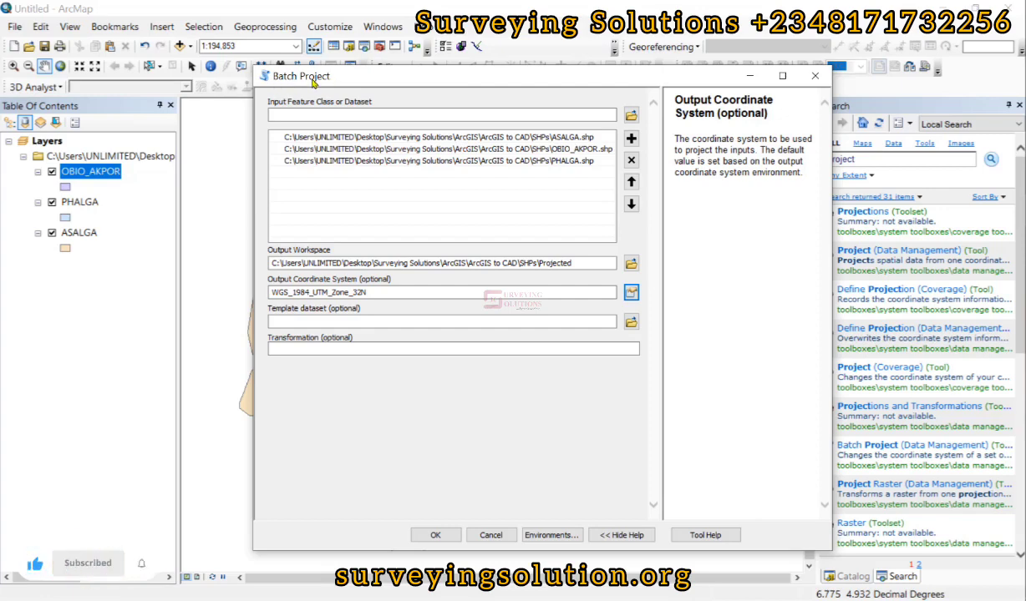
click(433, 536)
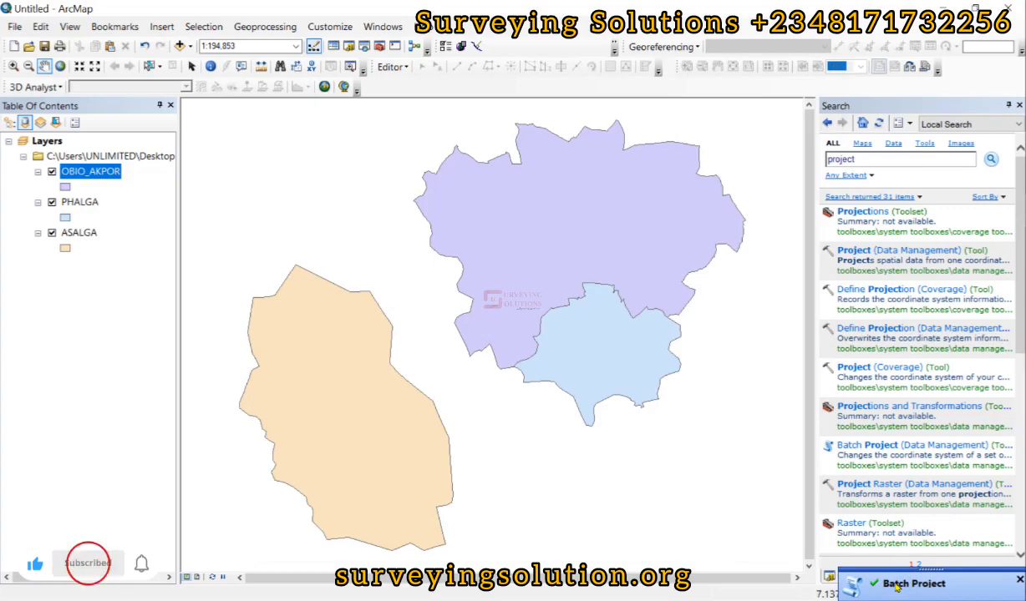
- Check the source coordinate system of the PHALGA layer and of the ASALGA layer in their layer properties
click(81, 201)
double_click(84, 201)
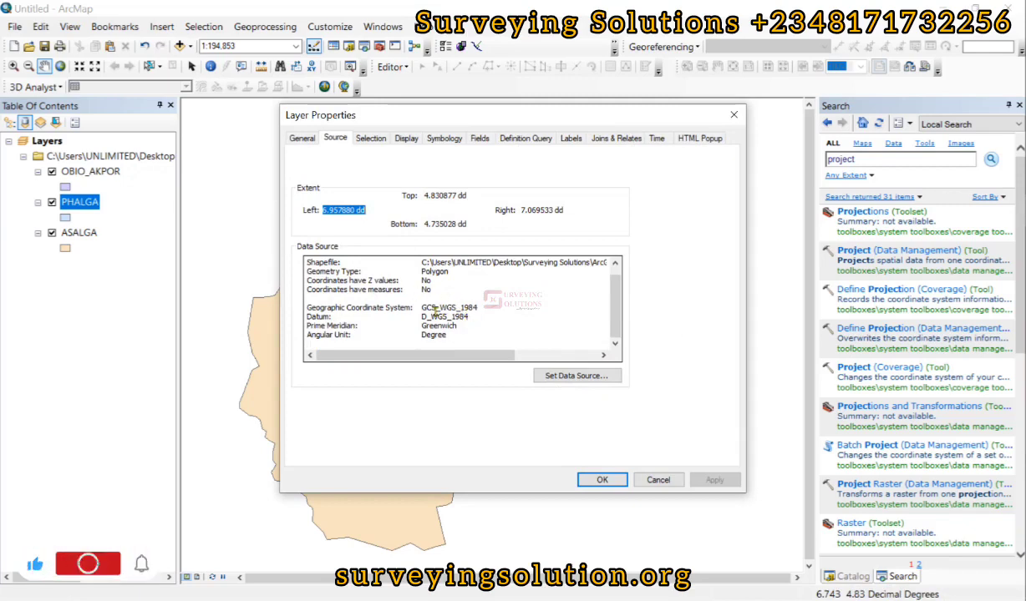
click(596, 479)
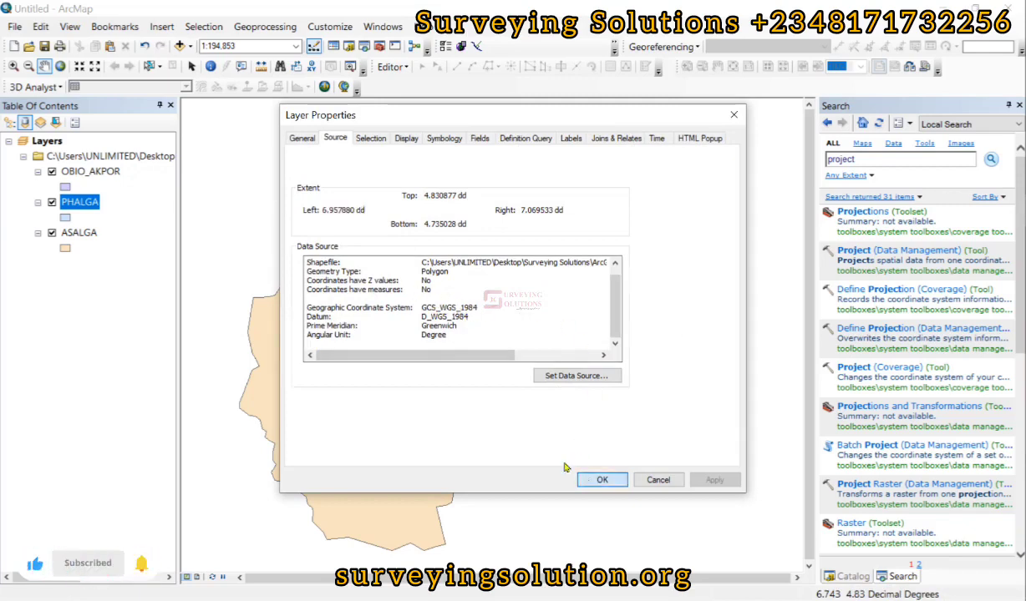
double_click(77, 234)
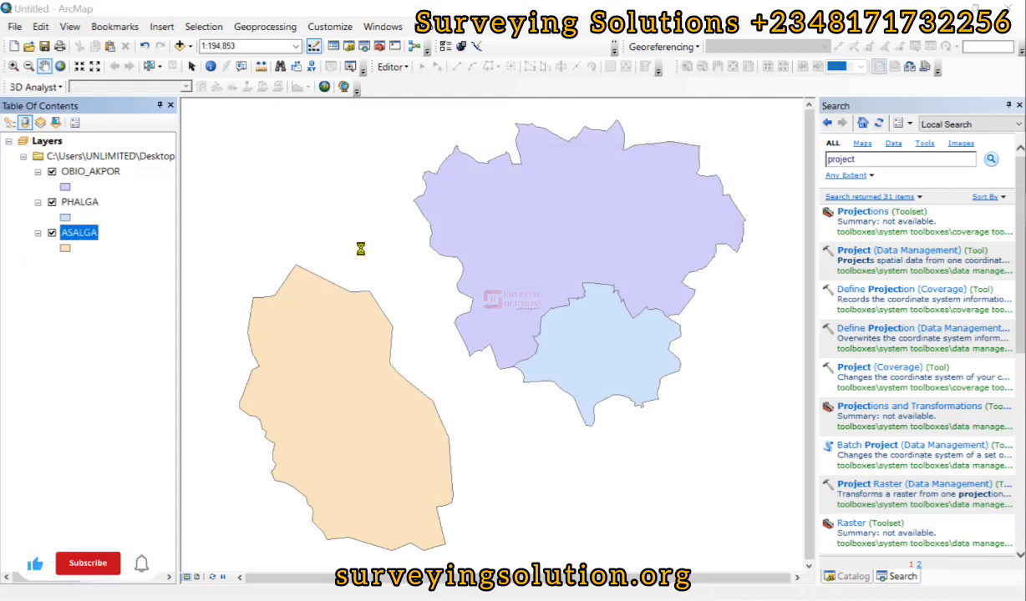
scroll(446, 309, down, 1)
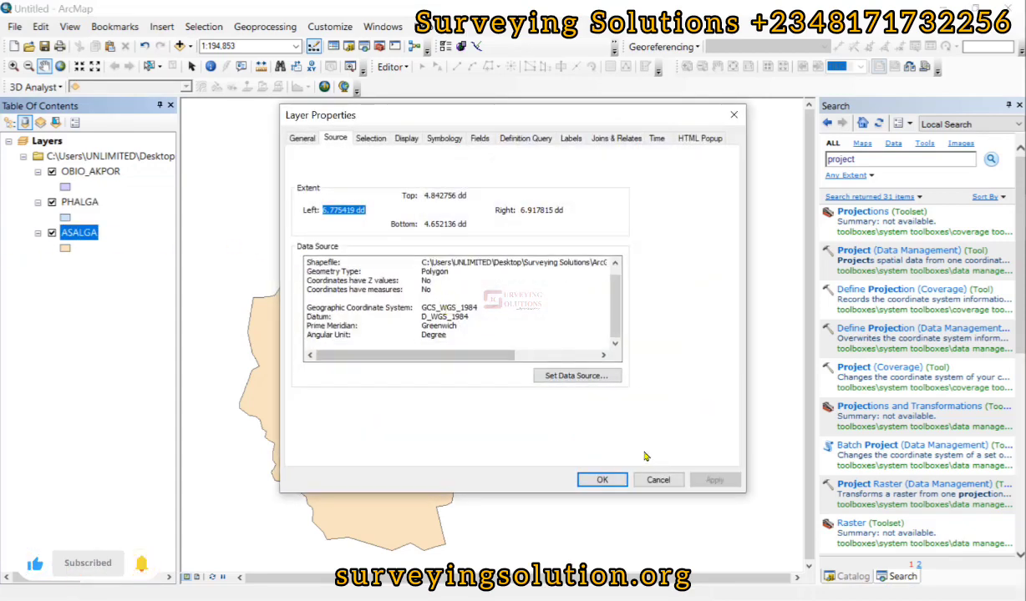
click(602, 480)
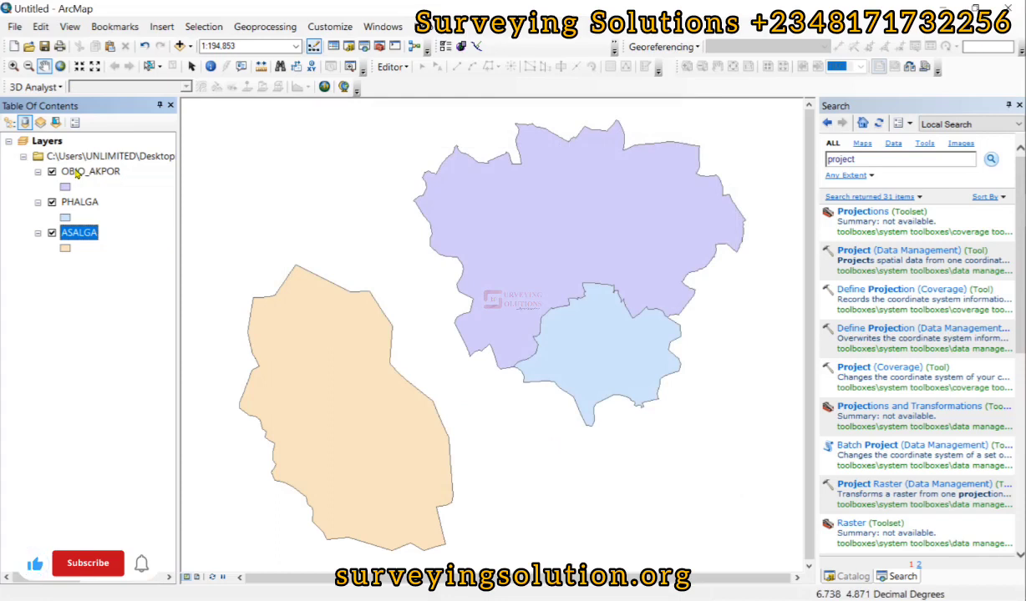
- Remove the OBIO_AKPOR, PHALGA and ASALGA layers together from the map
click(77, 173)
ctrl+click(81, 203)
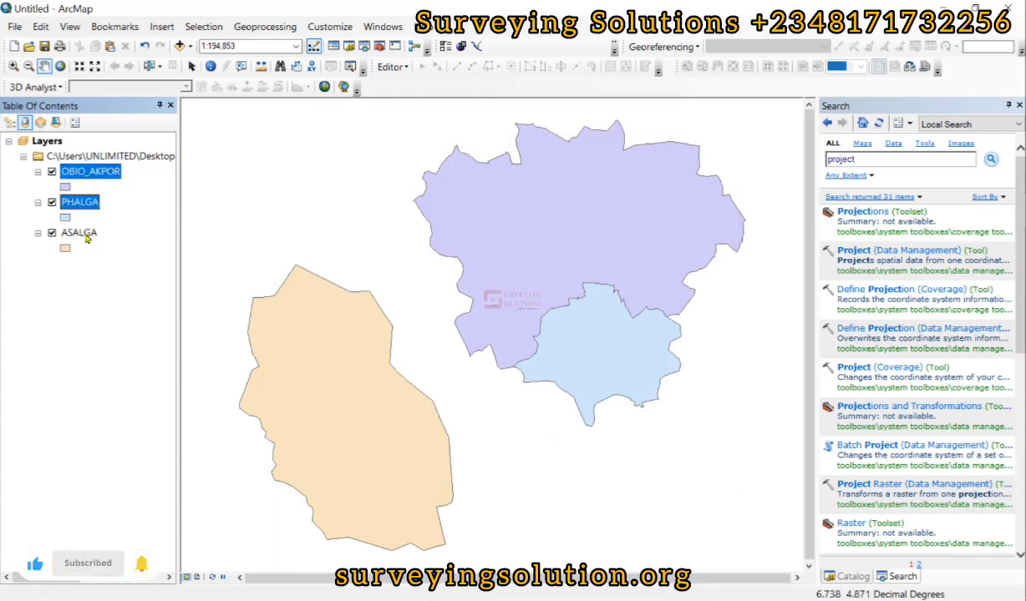
ctrl+click(79, 233)
right_click(77, 170)
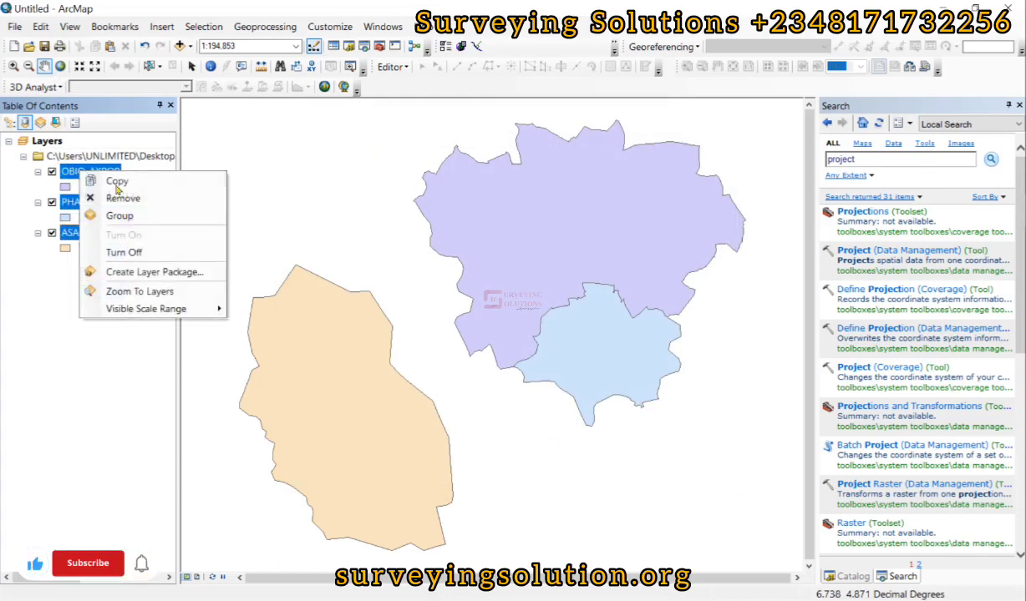
click(108, 199)
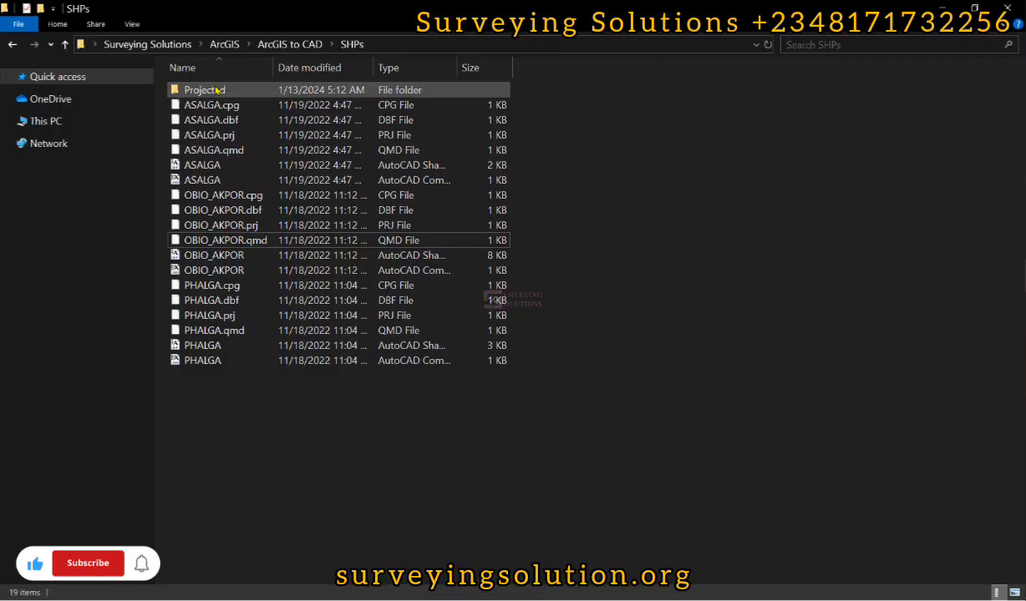
- Add the ASALGA, OBIO_AKPOR and PHALGA shapefiles from the Projected folder in File Explorer to the ArcMap map
double_click(211, 90)
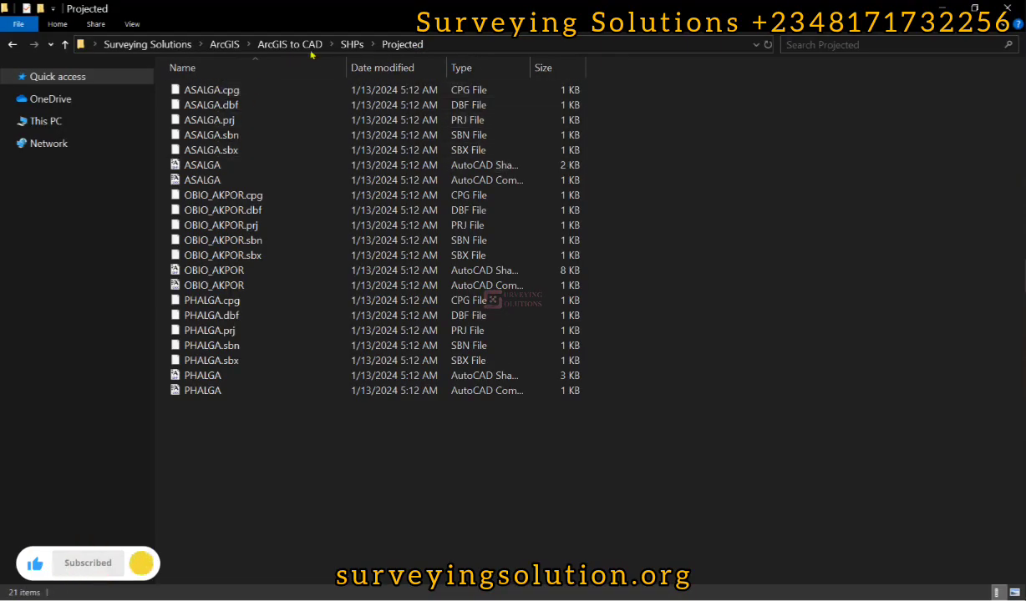
click(217, 166)
ctrl+click(224, 270)
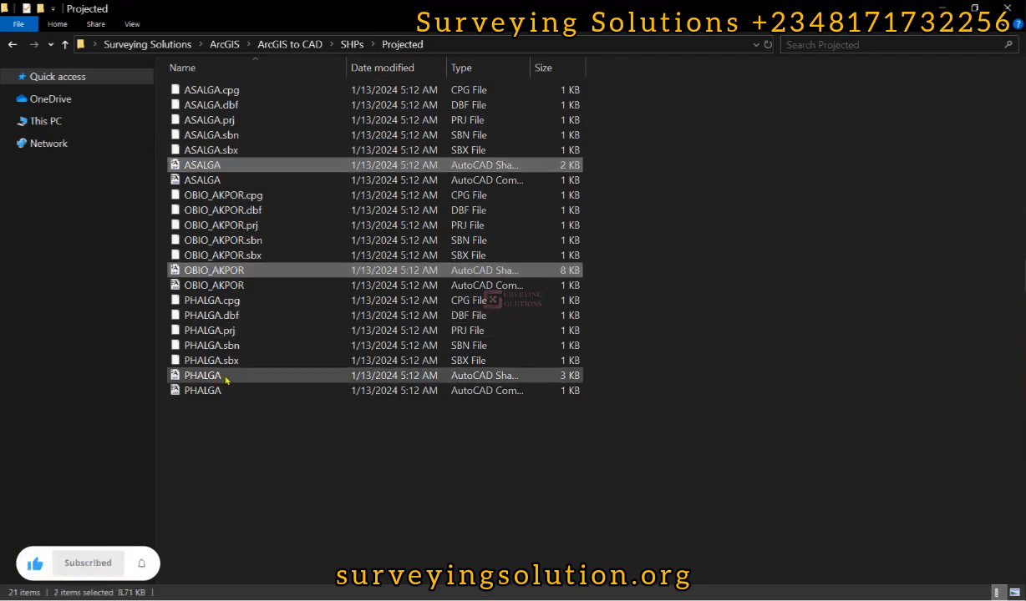
ctrl+click(226, 379)
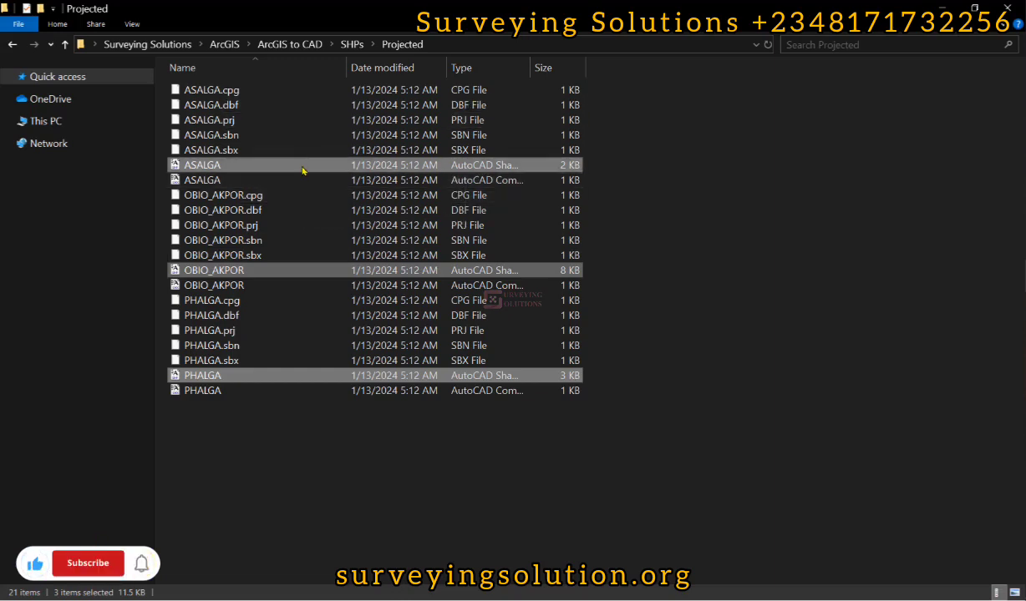
mouse_move(302, 170)
mouse_down()
mouse_move(332, 300)
mouse_move(790, 309)
mouse_move(1025, 209)
mouse_move(1025, 192)
mouse_move(881, 195)
mouse_move(483, 251)
mouse_up()
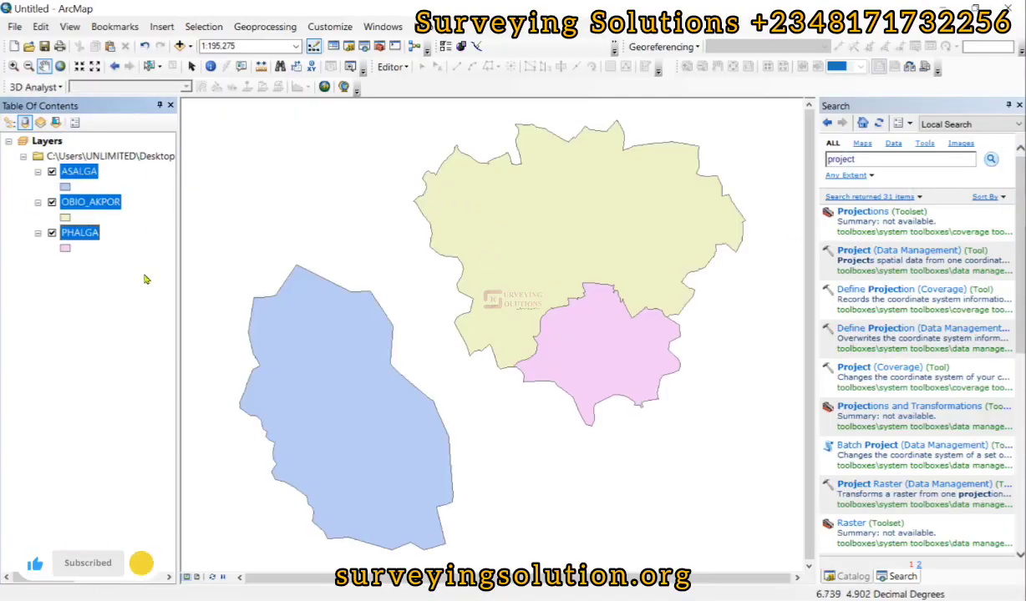
- Check the extent and projected coordinate system of the new ASALGA layer in its source properties
click(82, 173)
double_click(81, 172)
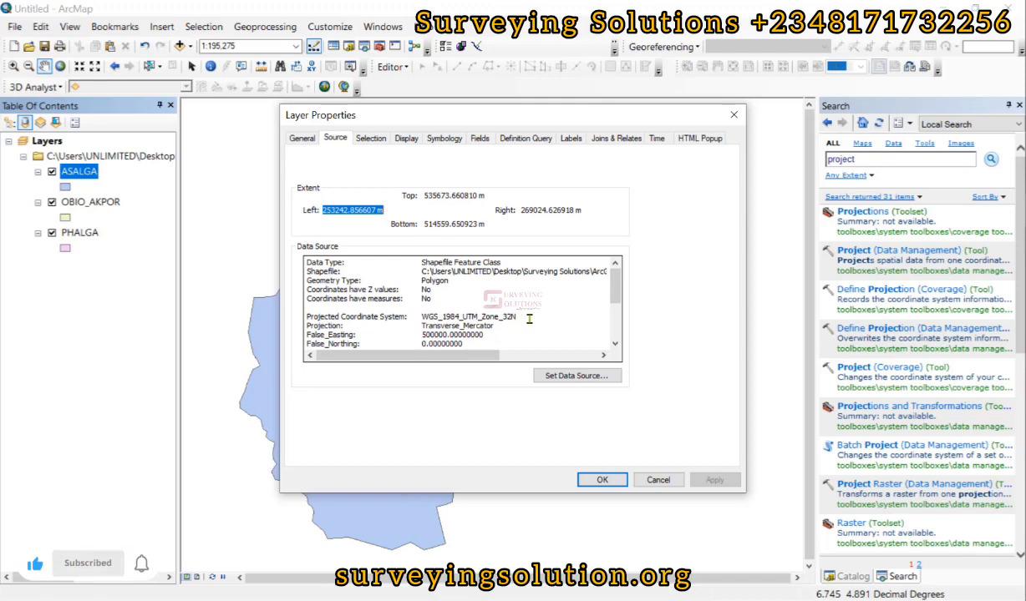
scroll(460, 316, down, 3)
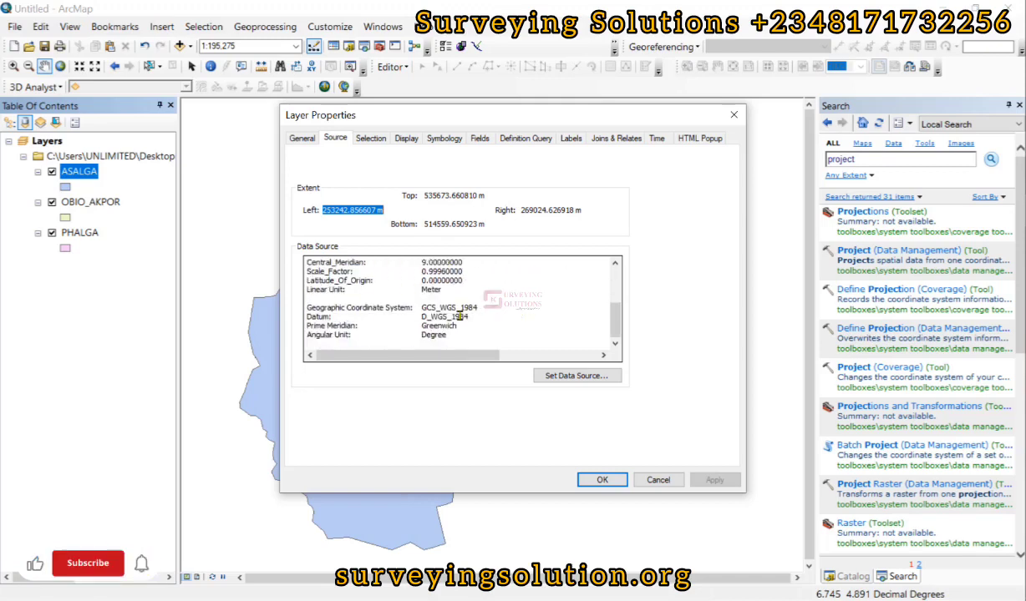
scroll(431, 272, up, 3)
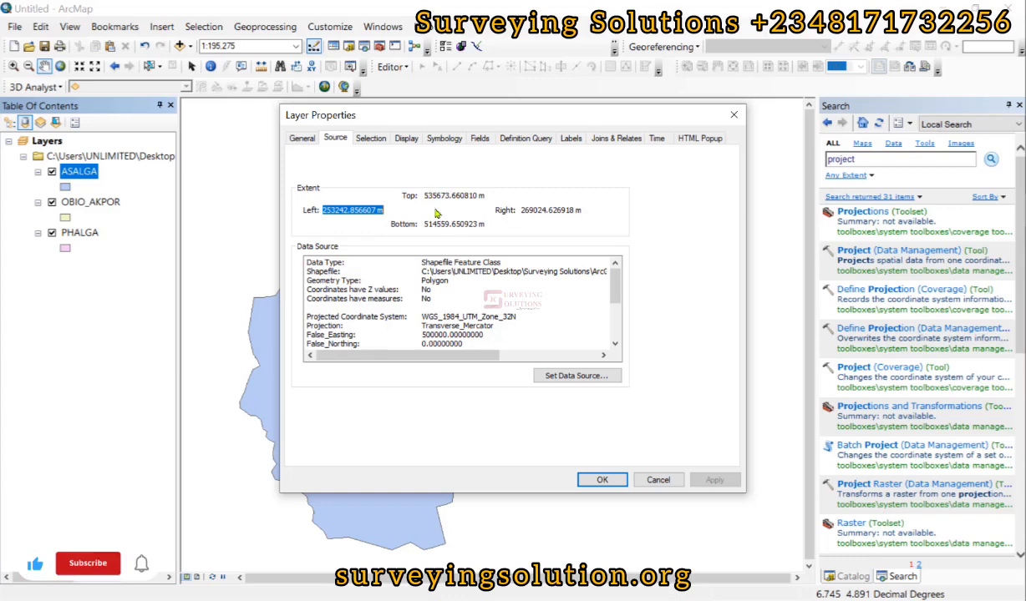
scroll(450, 296, down, 1)
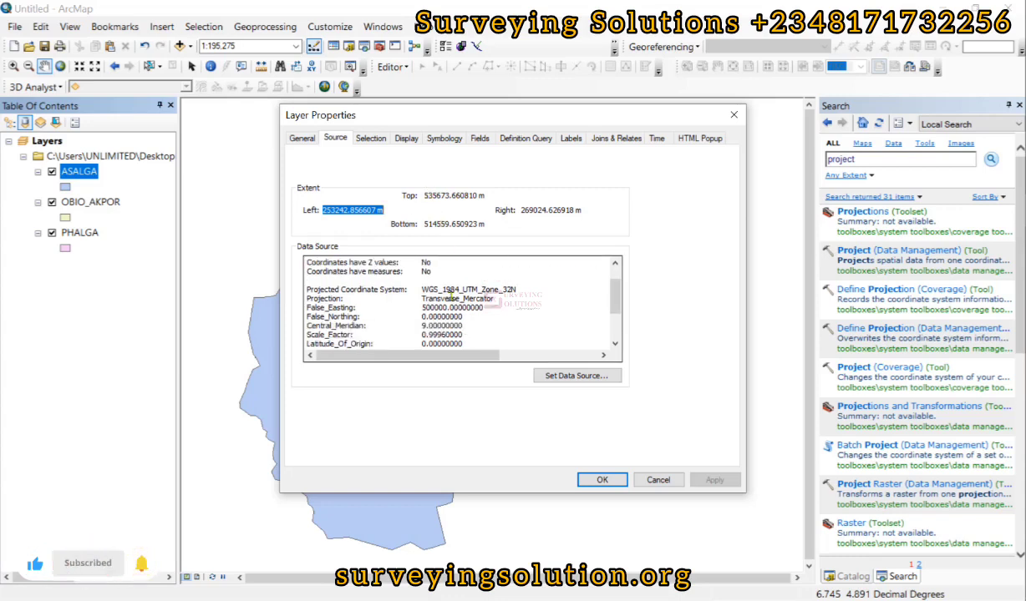
scroll(450, 297, down, 3)
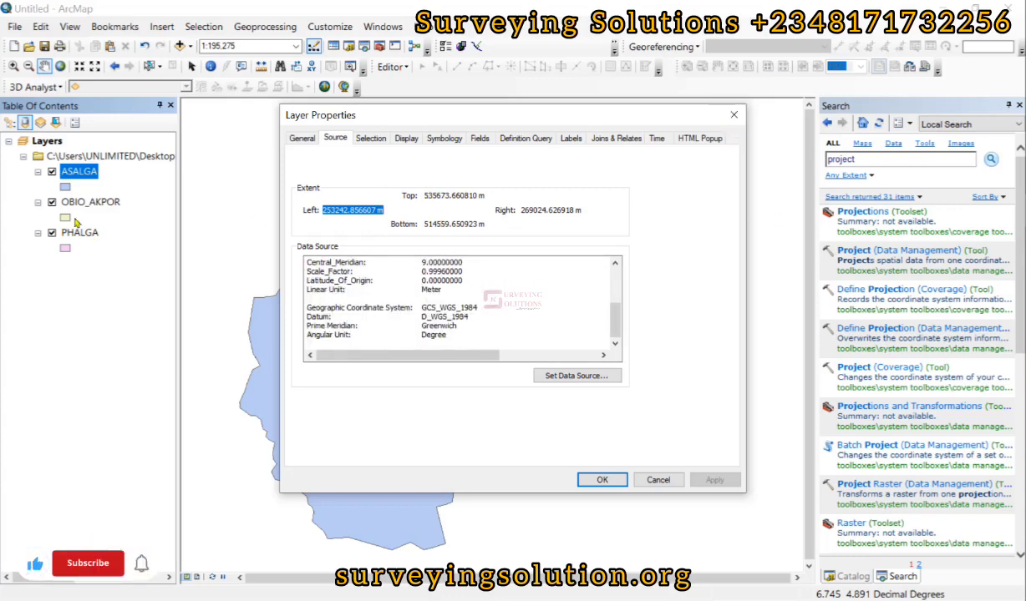
click(734, 115)
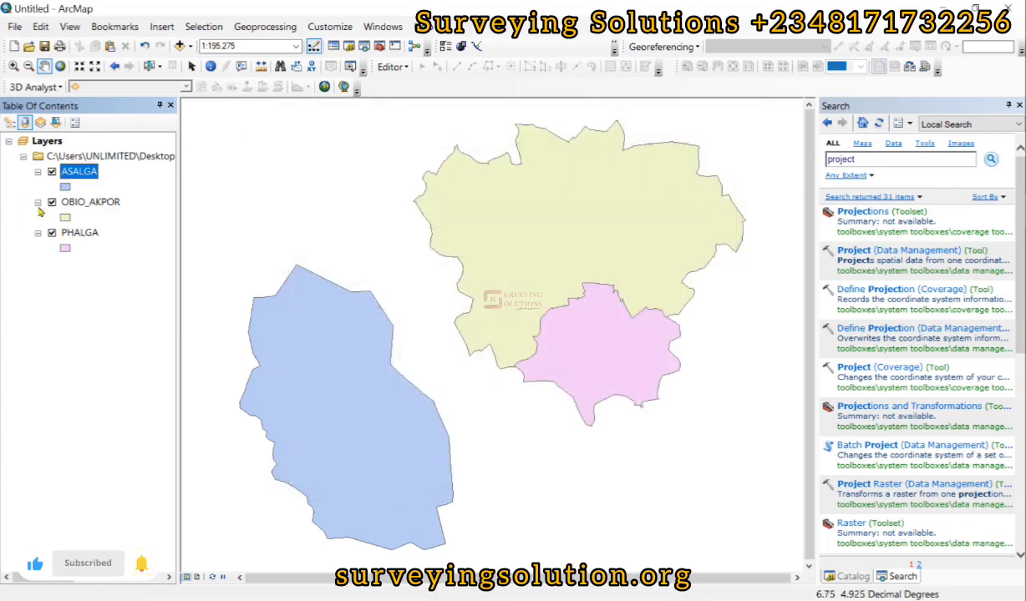
- Check the projected coordinate system of the OBIO_AKPOR layer in its source properties
double_click(88, 201)
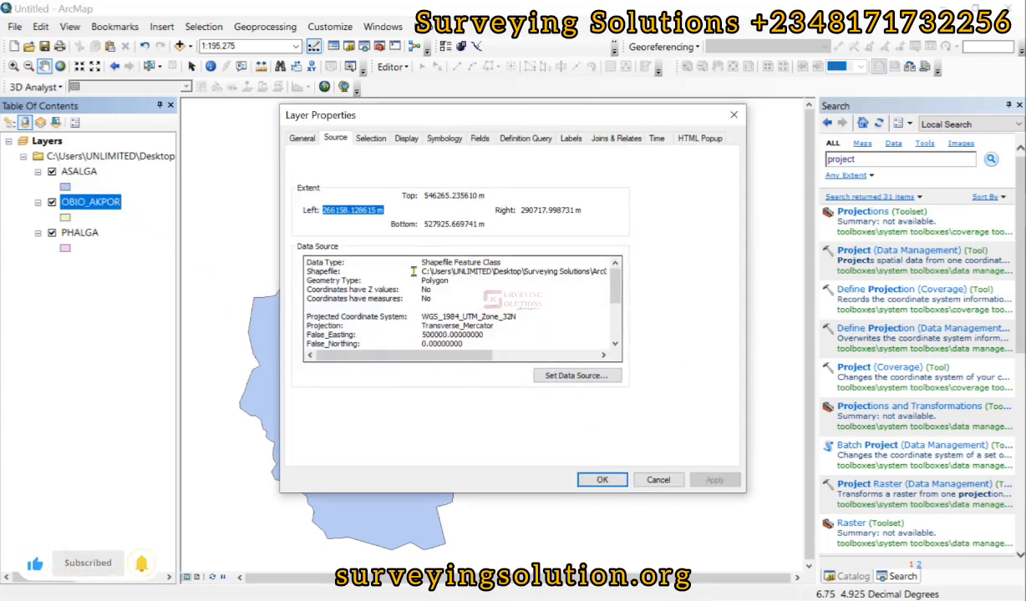
scroll(427, 301, down, 4)
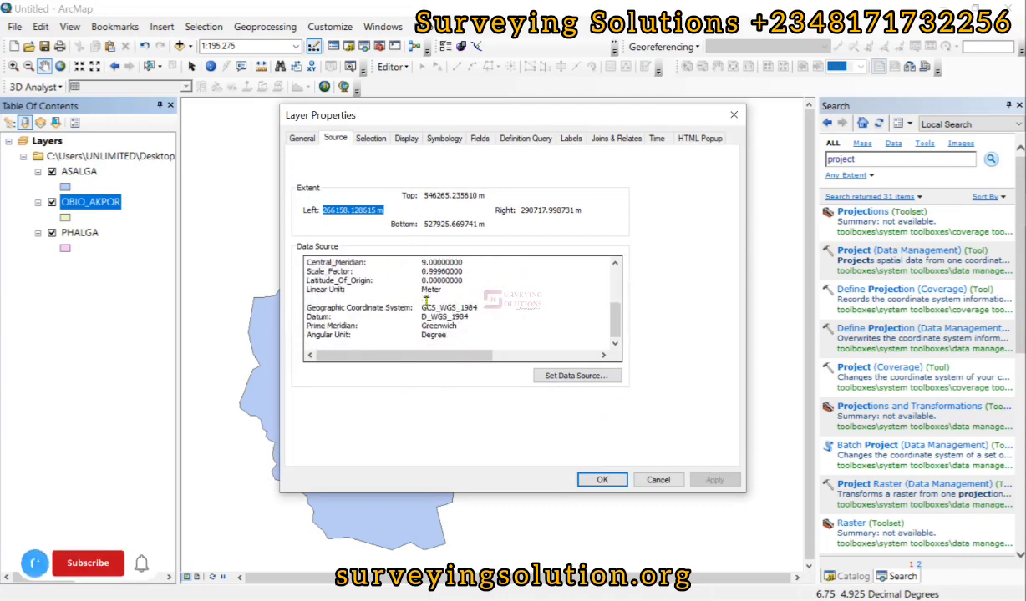
scroll(426, 300, up, 4)
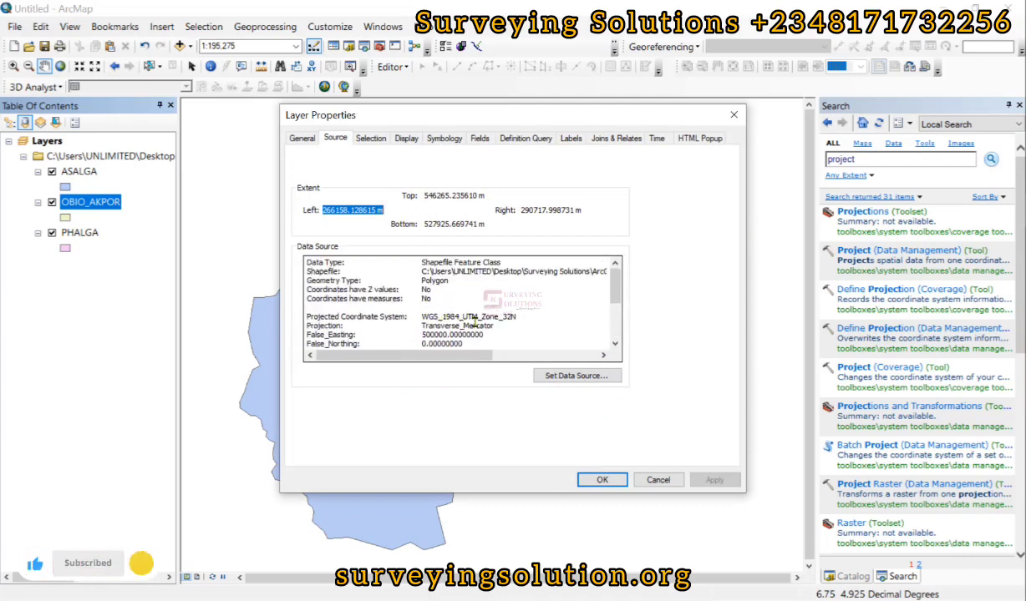
scroll(475, 323, down, 1)
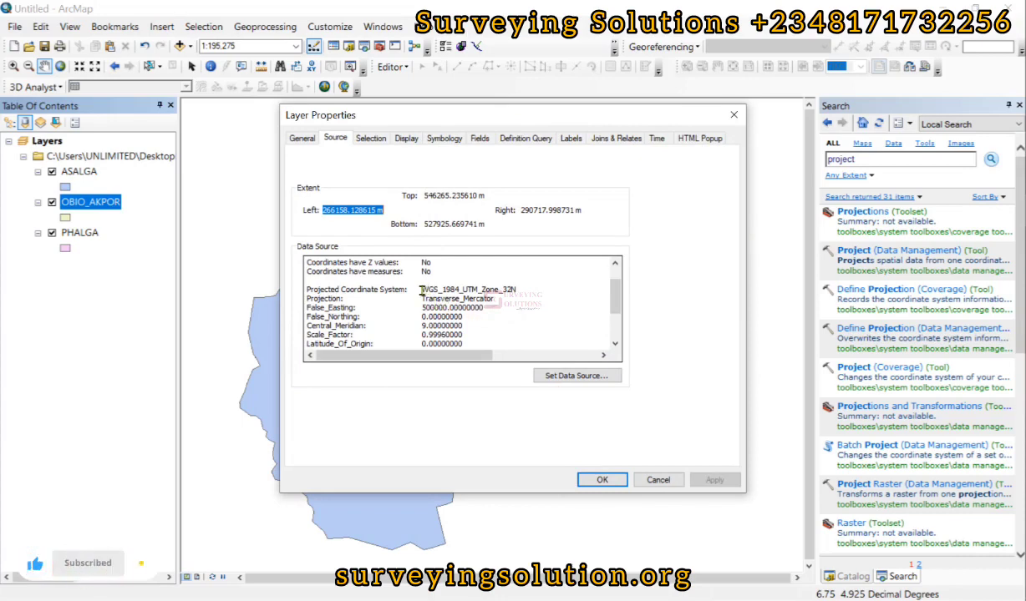
drag(421, 289, 516, 289)
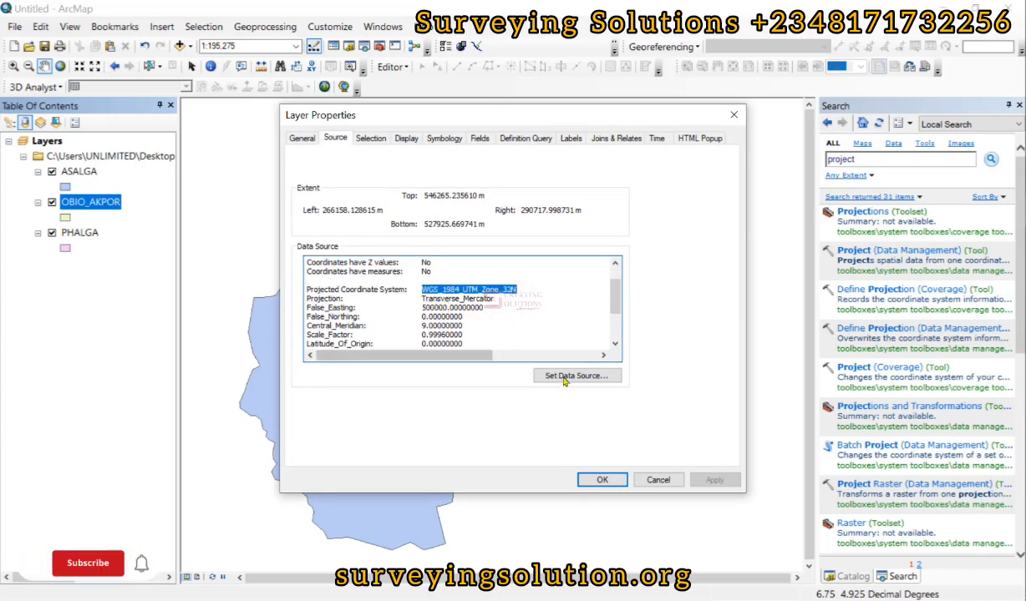
click(732, 118)
- Check the projected coordinate system of the reloaded PHALGA layer in its source properties
click(80, 232)
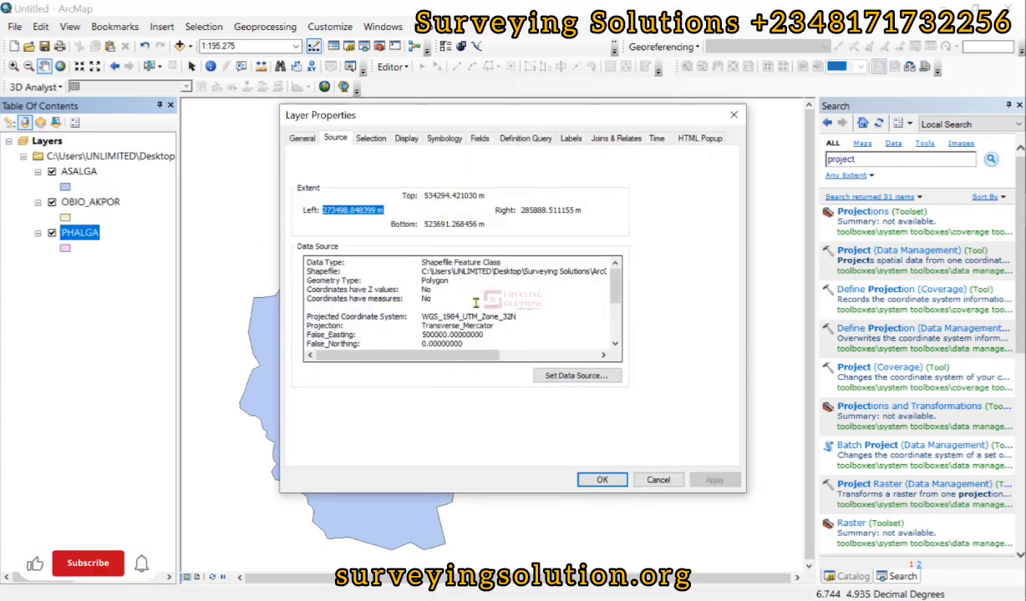
scroll(464, 313, down, 3)
scroll(465, 313, down, 1)
scroll(434, 334, up, 2)
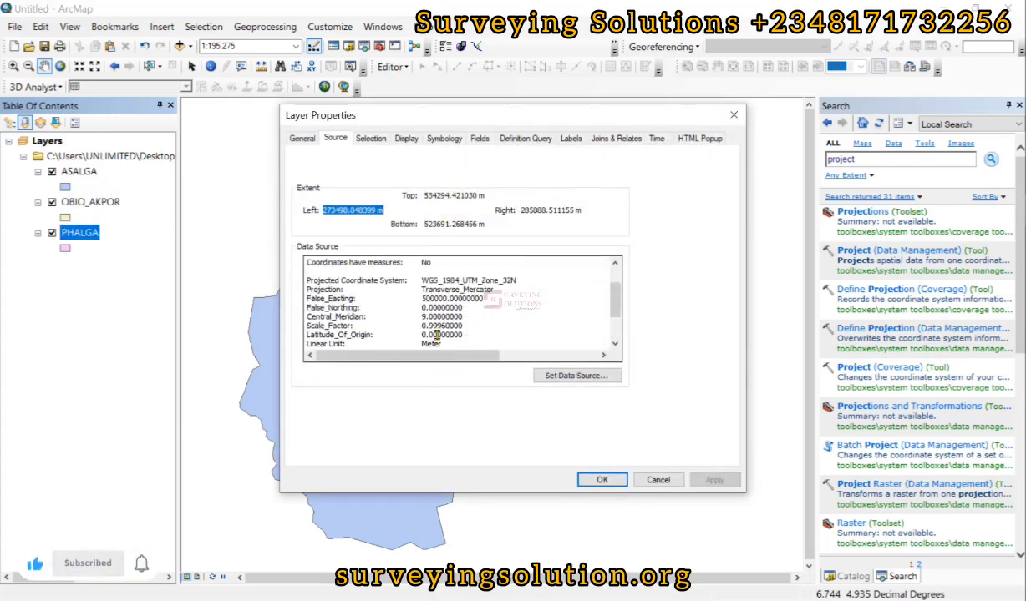
scroll(434, 335, down, 2)
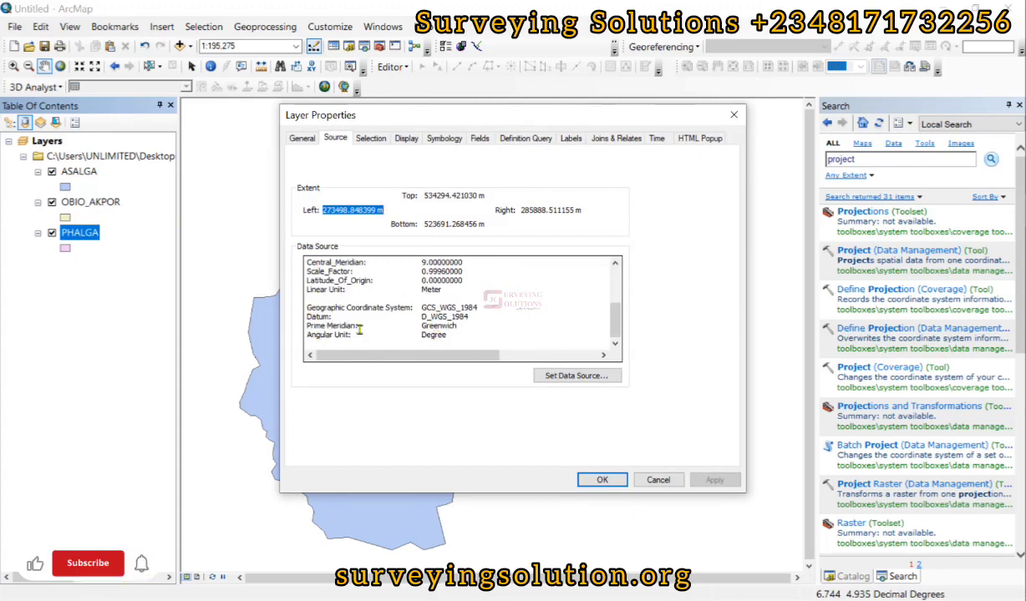
scroll(406, 280, up, 3)
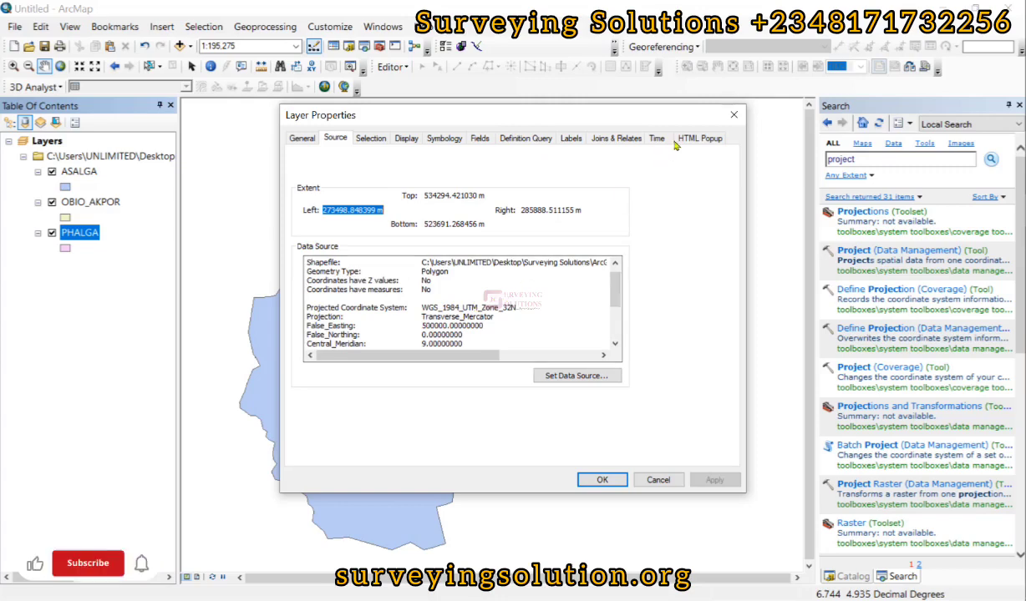
click(734, 117)
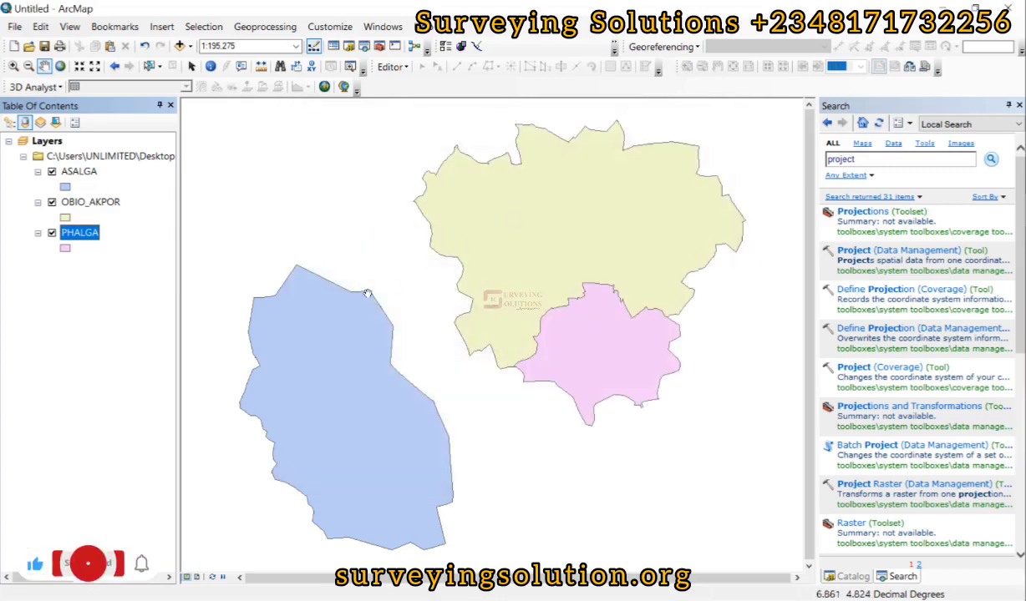